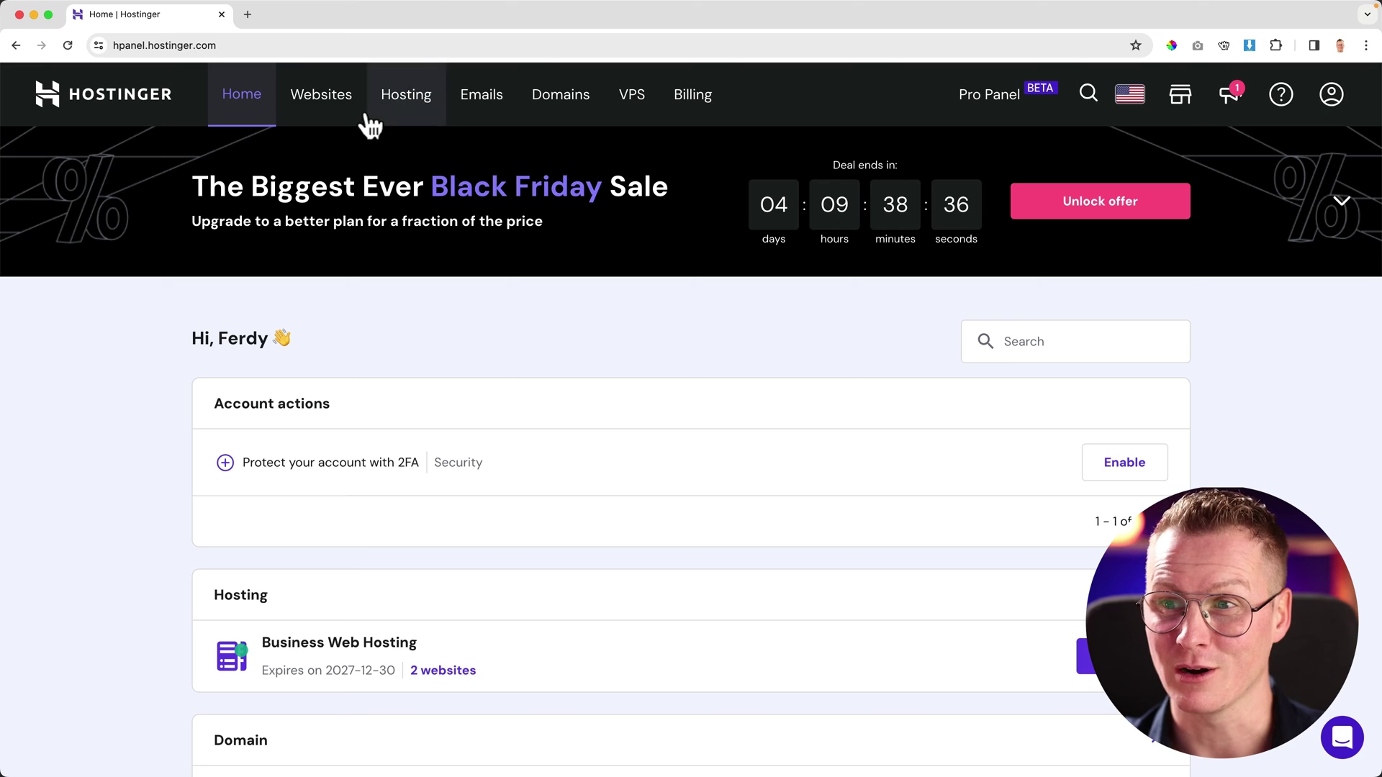
Open the freddiekorp.com hosting dashboard from the Websites list
left_click(327, 103)
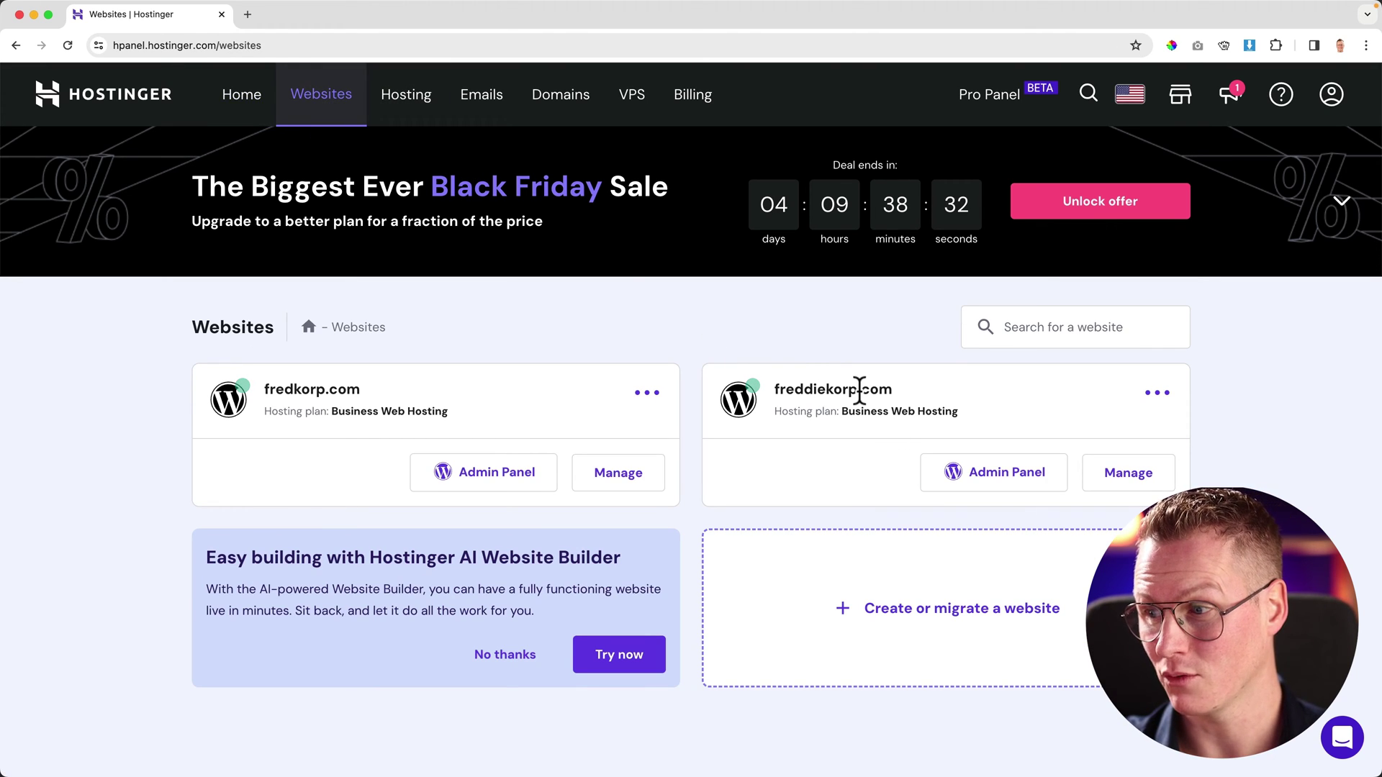
left_click(1124, 473)
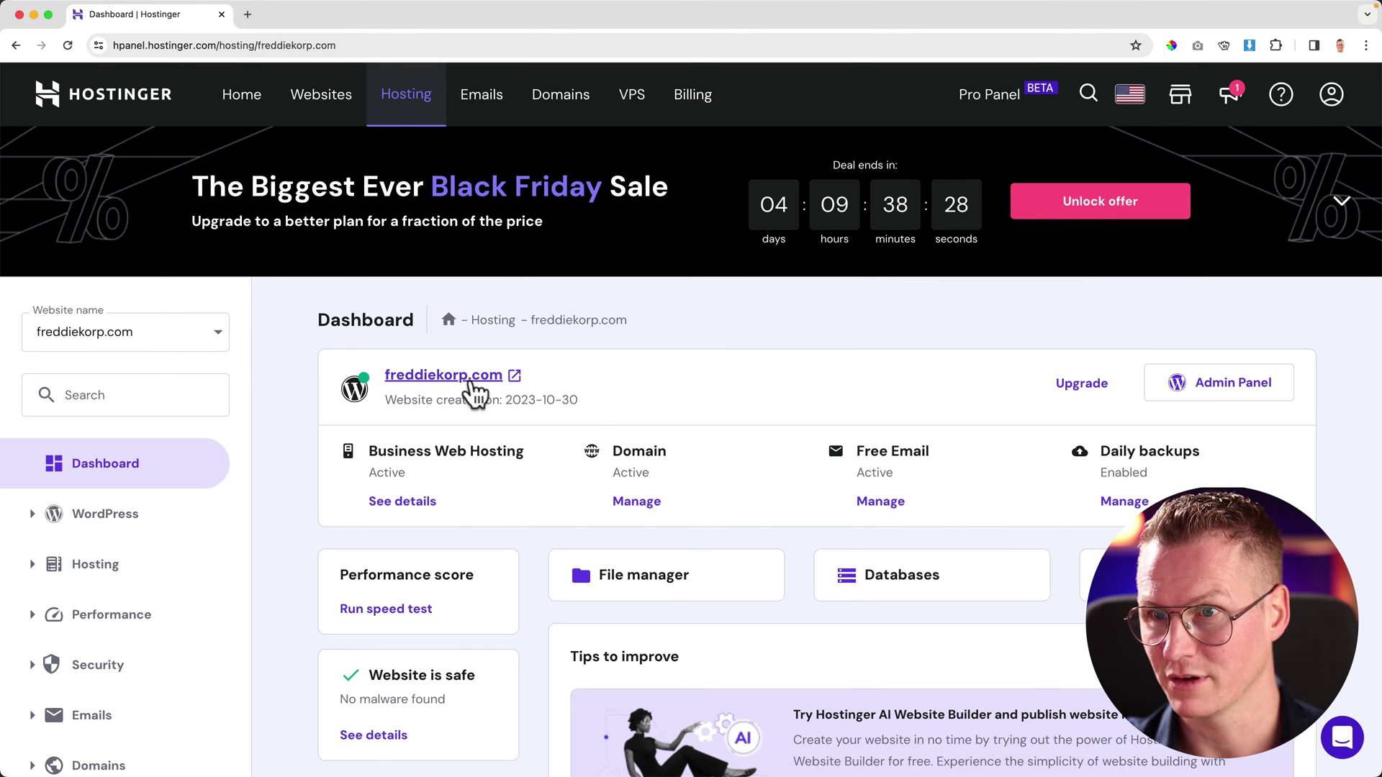
left_click(471, 375)
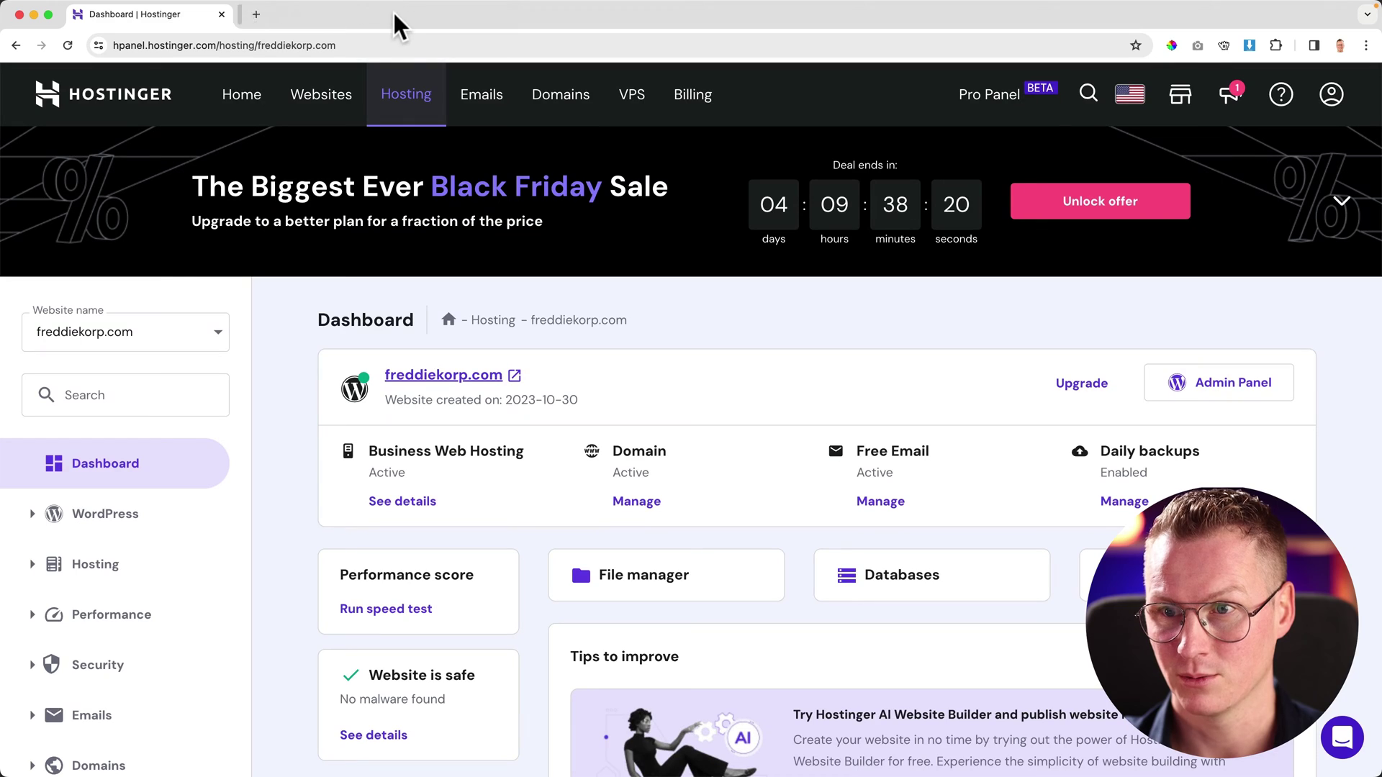
left_click(393, 14)
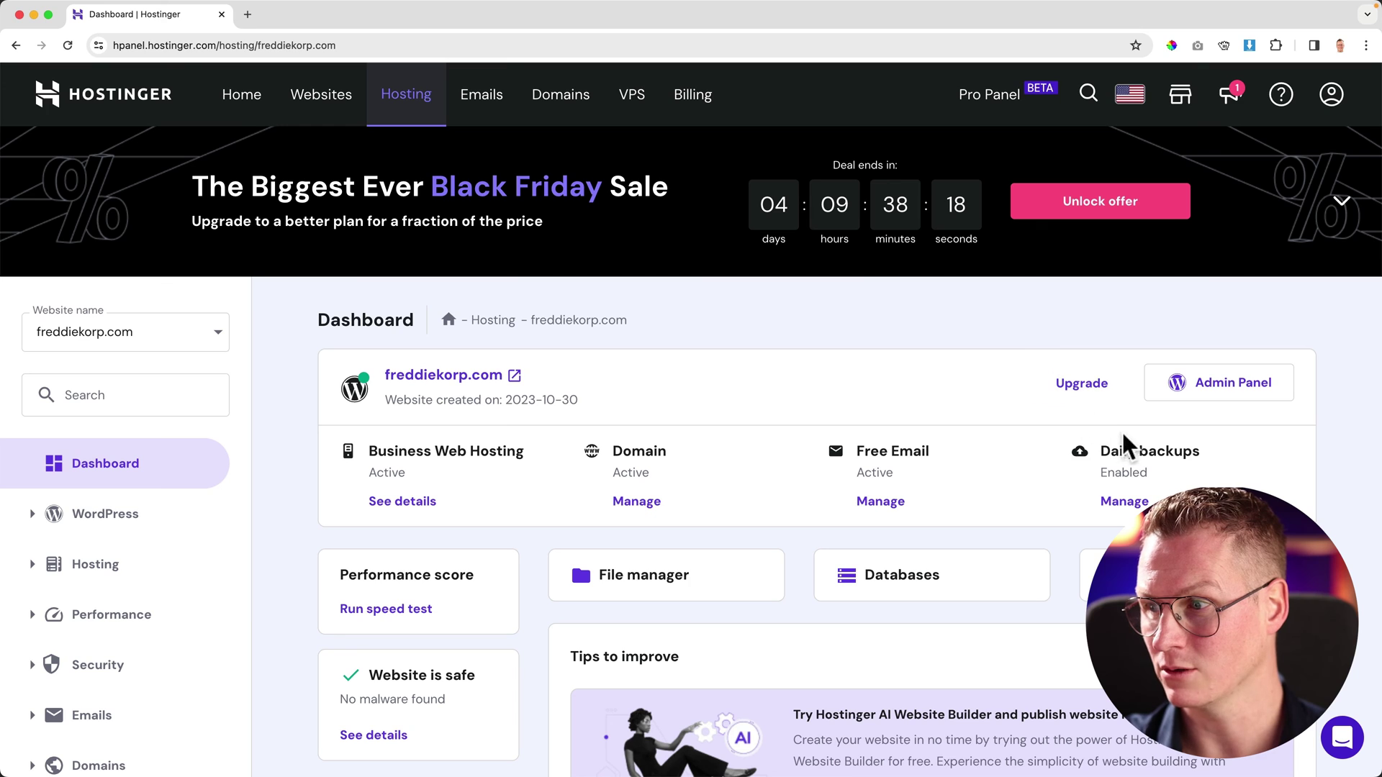
scroll(87, 410, "down", 5)
left_click(35, 515)
scroll(50, 525, "up", 5)
Find the Backups page by searching 'back' in the sidebar
left_click(94, 397)
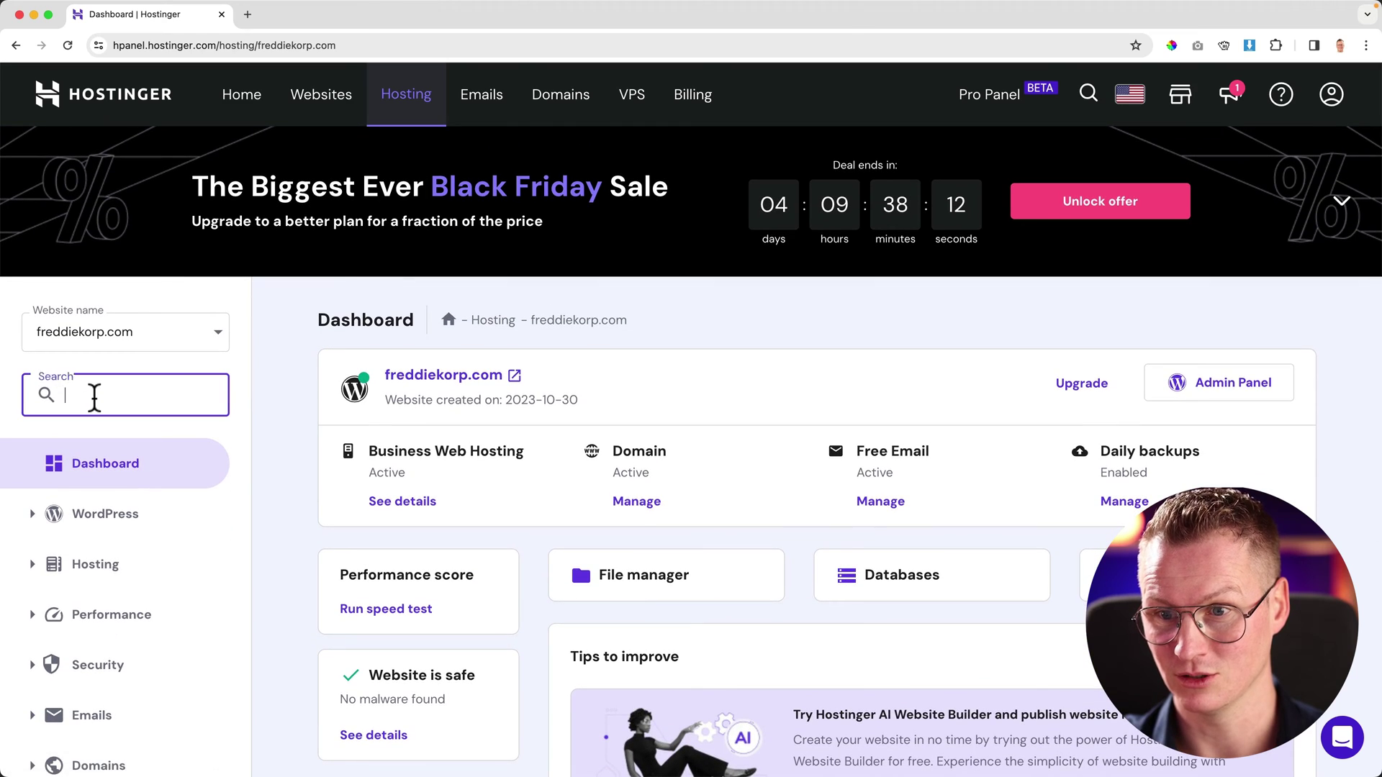
type("back")
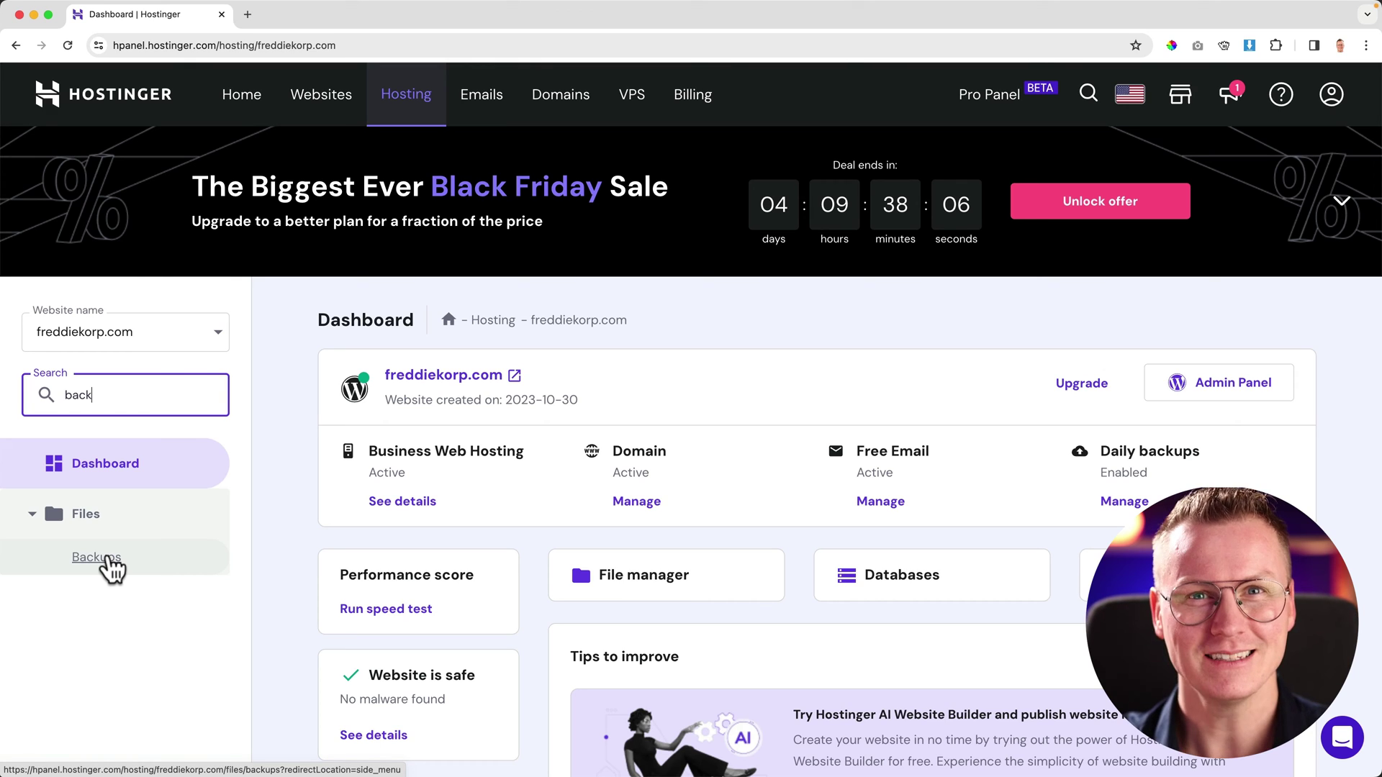
left_click(97, 558)
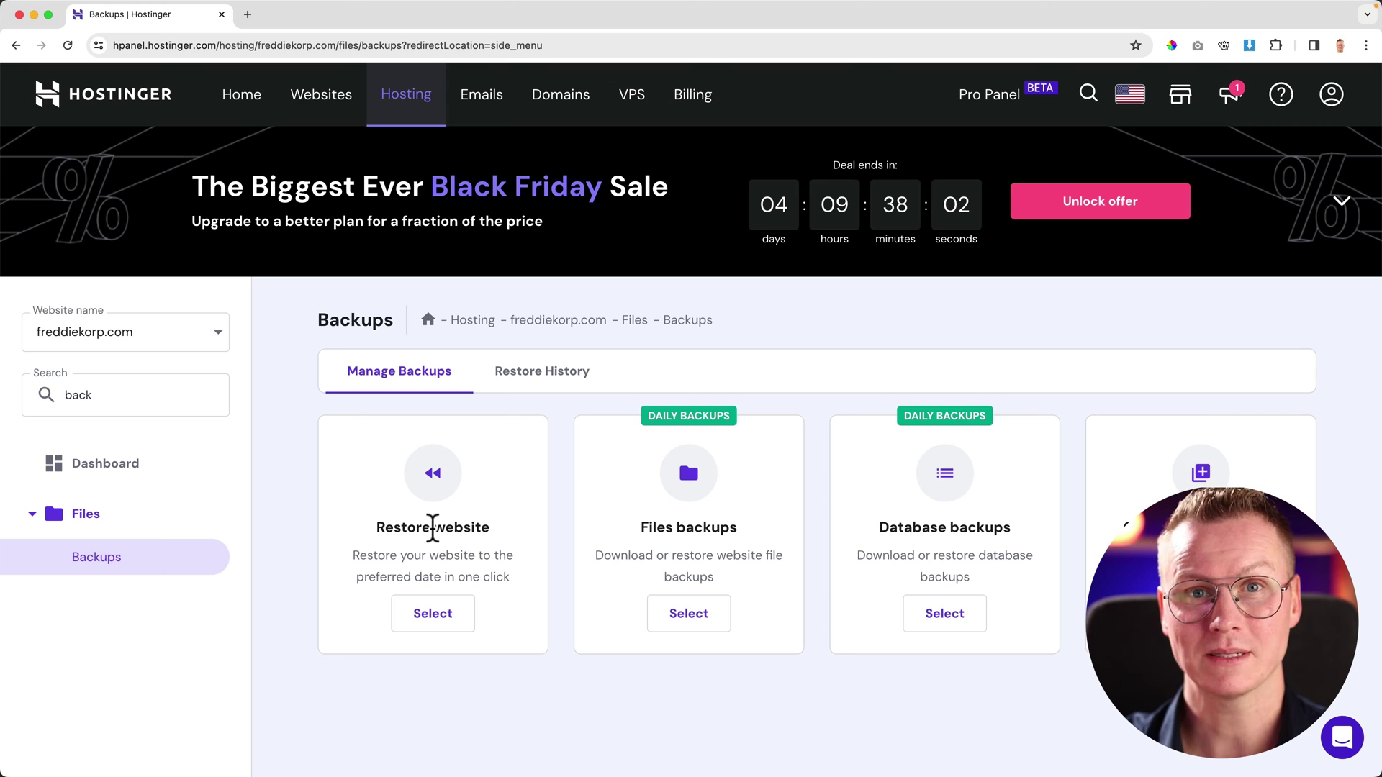
left_click(435, 615)
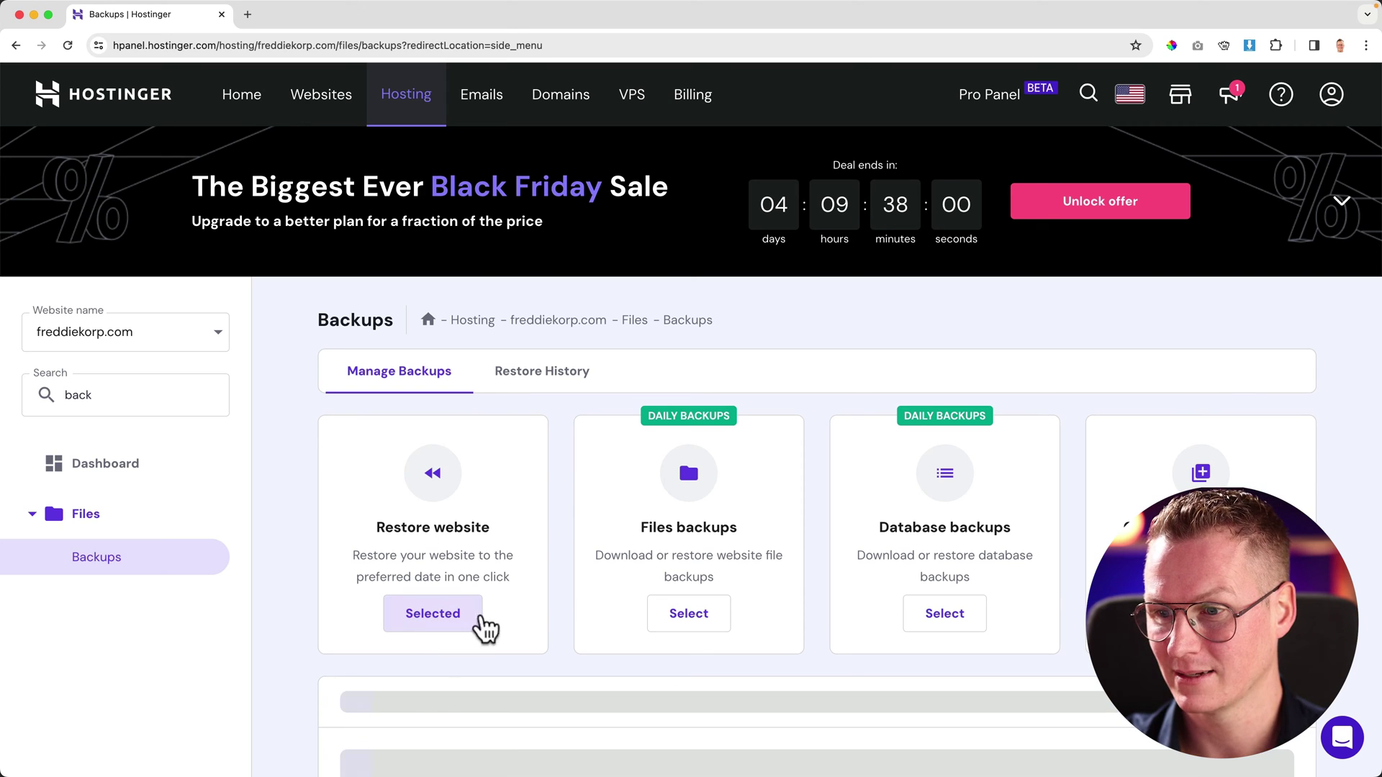
scroll(566, 597, "down", 3)
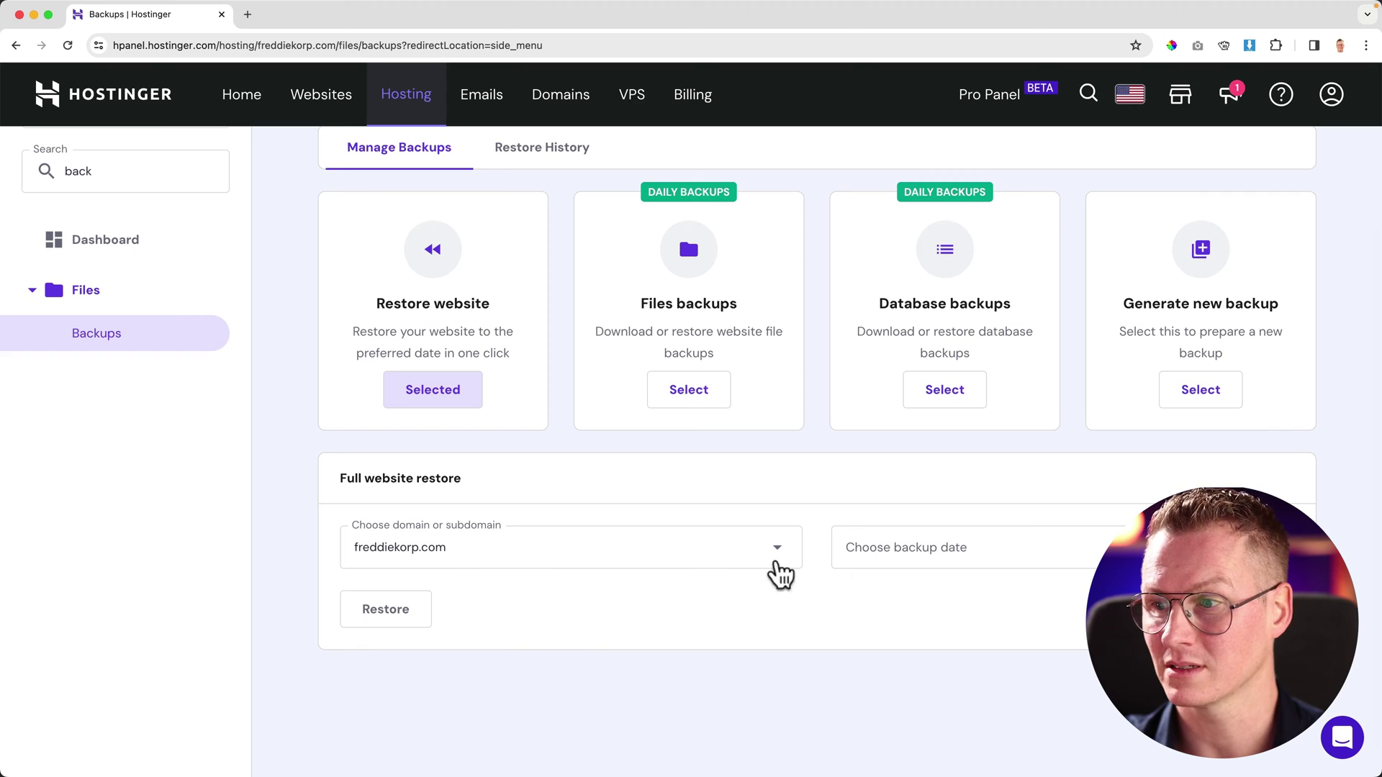
left_click(968, 558)
scroll(1022, 608, "down", 3)
scroll(1022, 611, "down", 2)
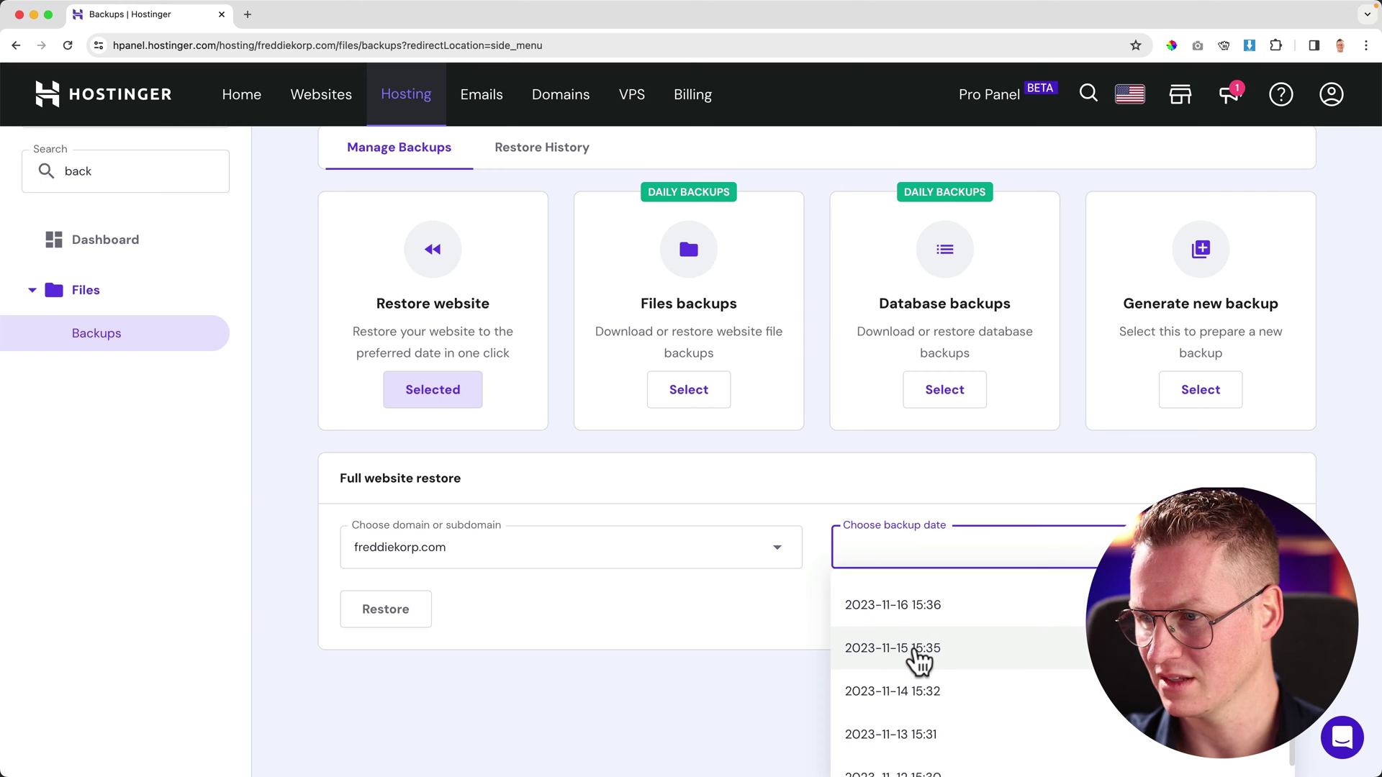
left_click(920, 652)
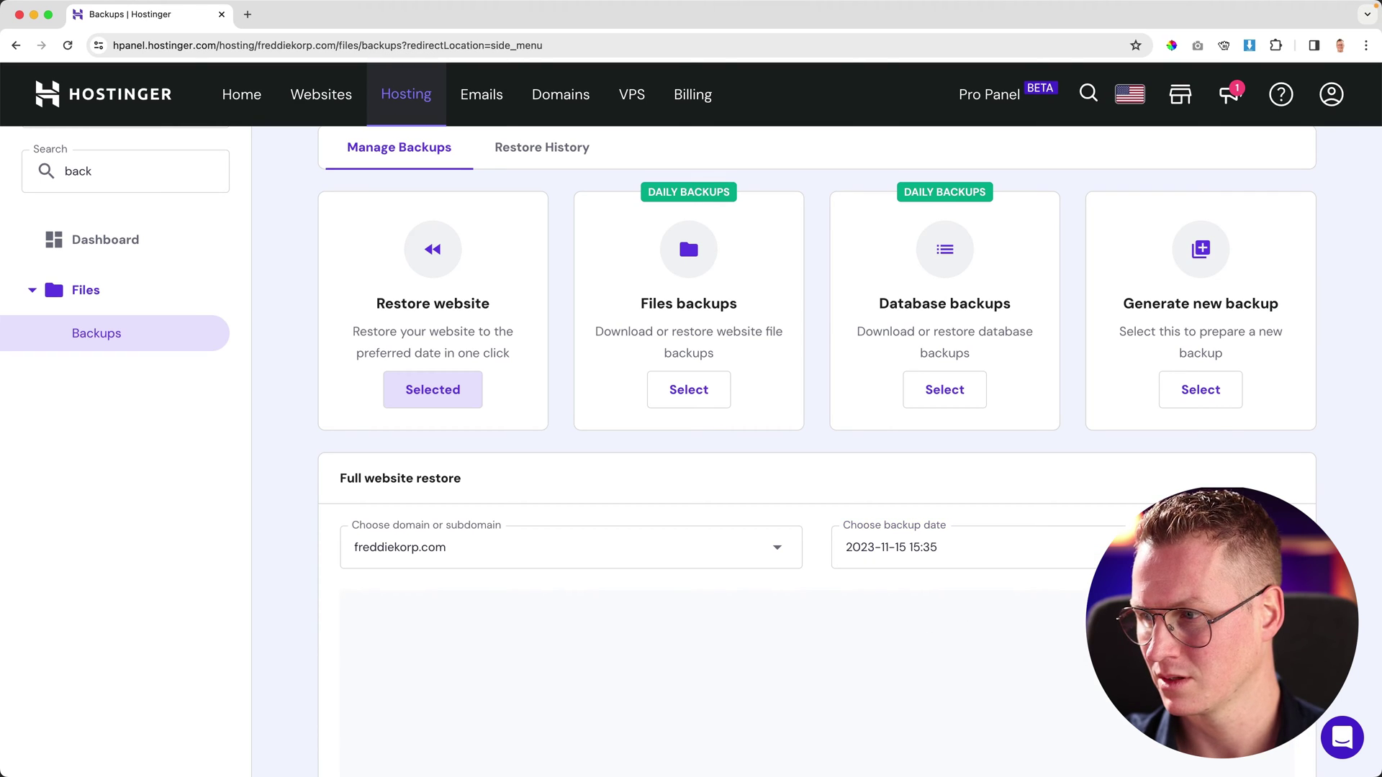
scroll(1116, 532, "down", 5)
scroll(818, 560, "down", 4)
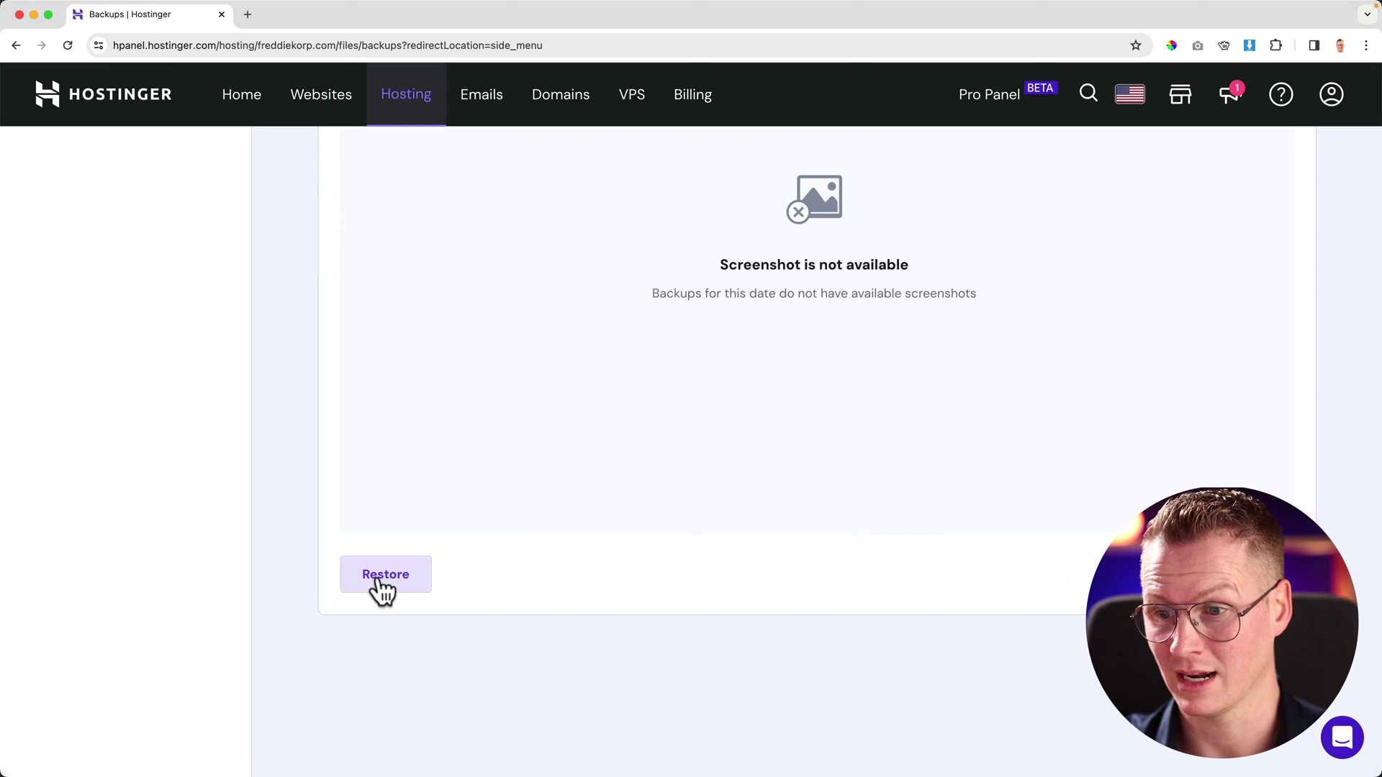
left_click(386, 576)
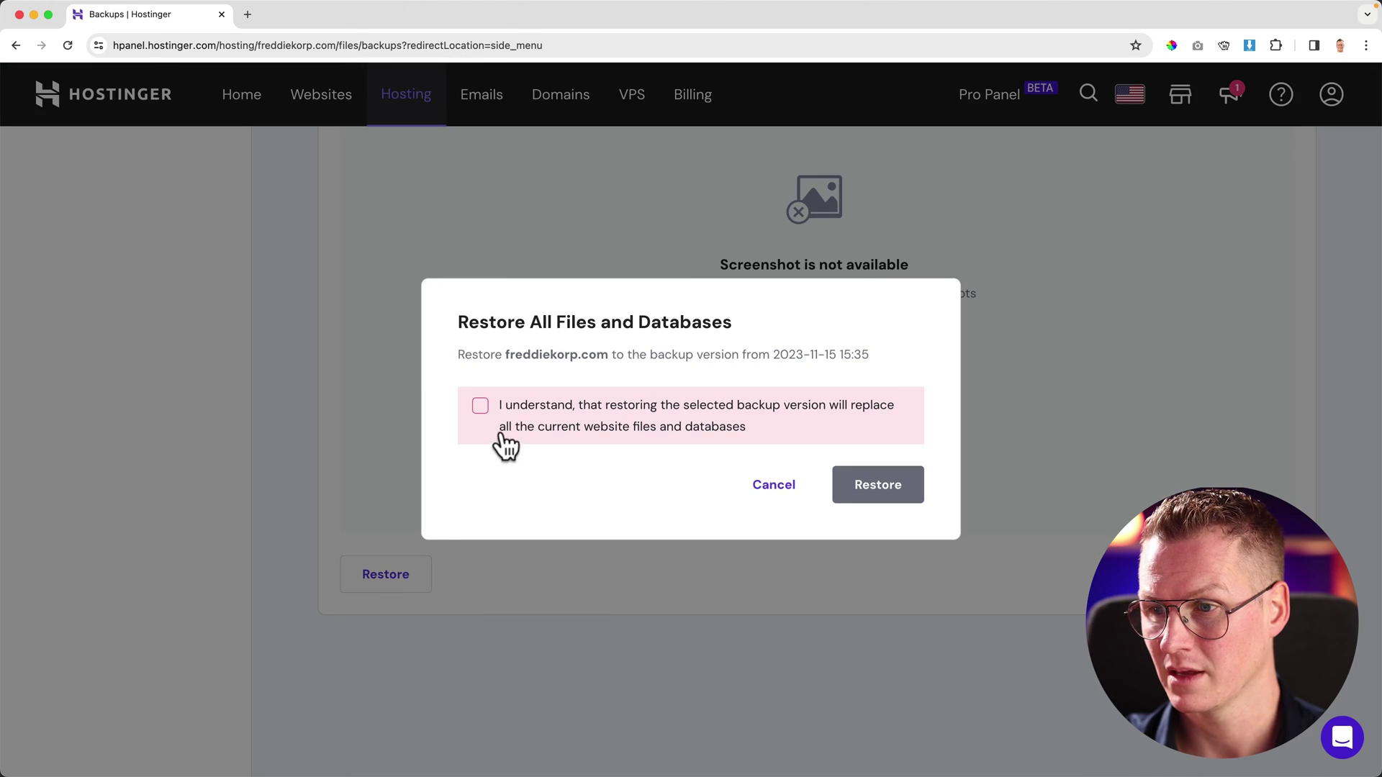
Tick the 'I understand…' box acknowledging current files and databases will be replaced
left_click(481, 406)
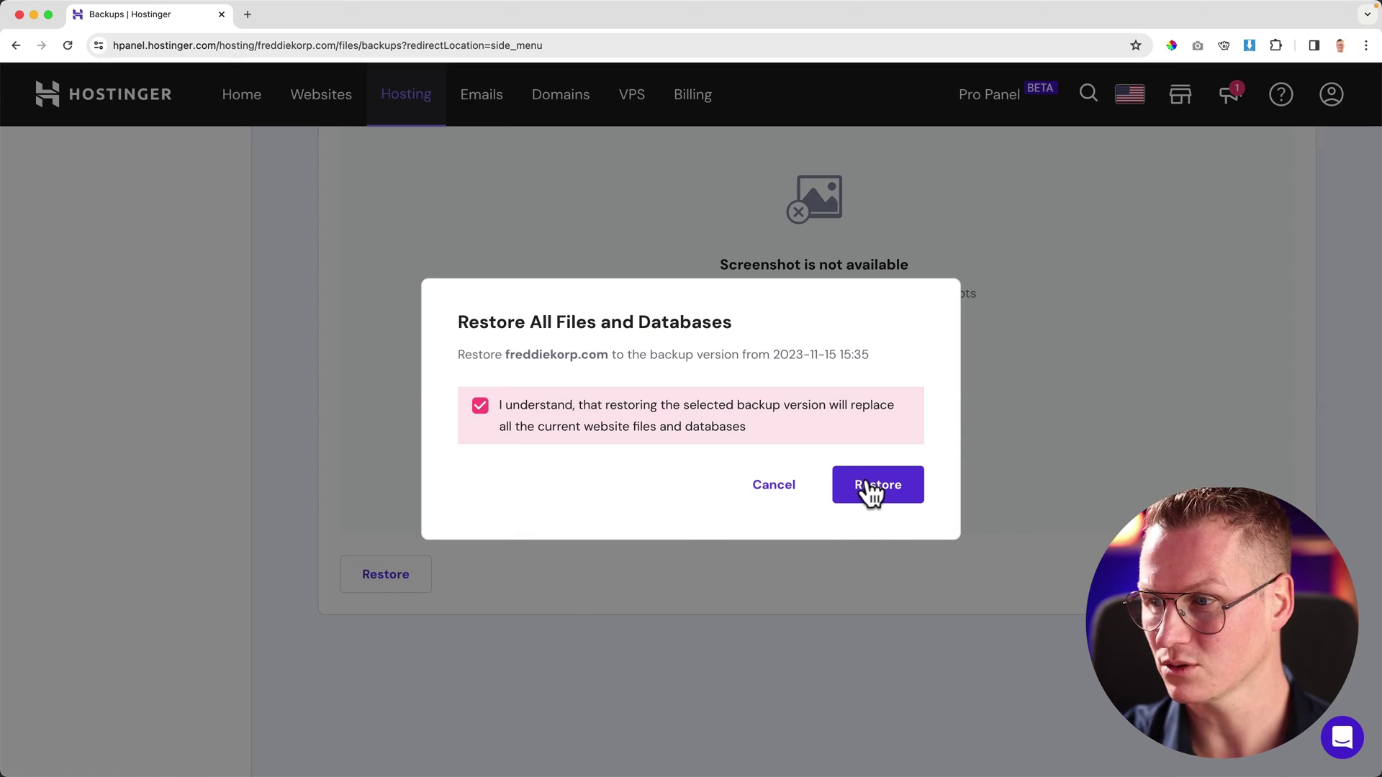
Confirm the full files-and-databases restore and wait for it to finish
left_click(867, 477)
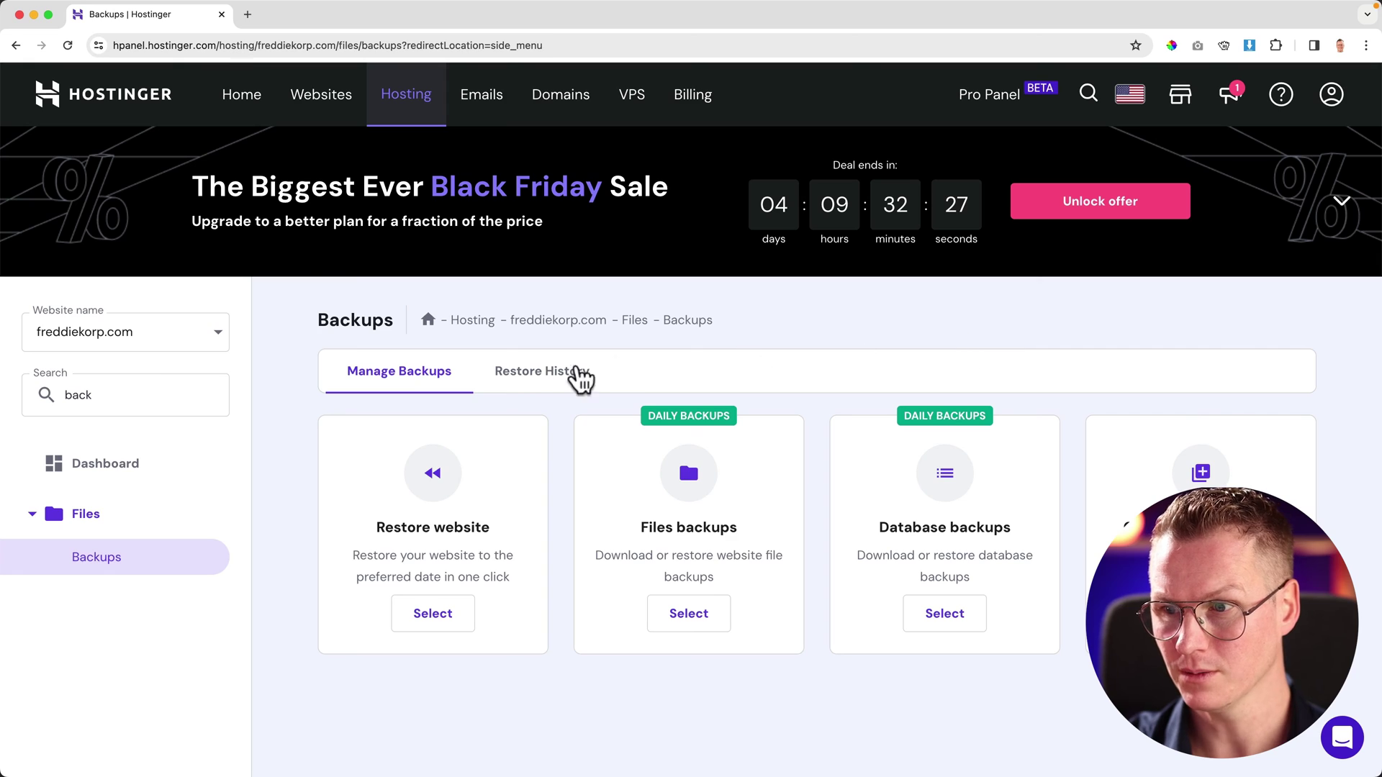
View the Restore History, then select 'freddiekorp' in the page address
left_click(537, 383)
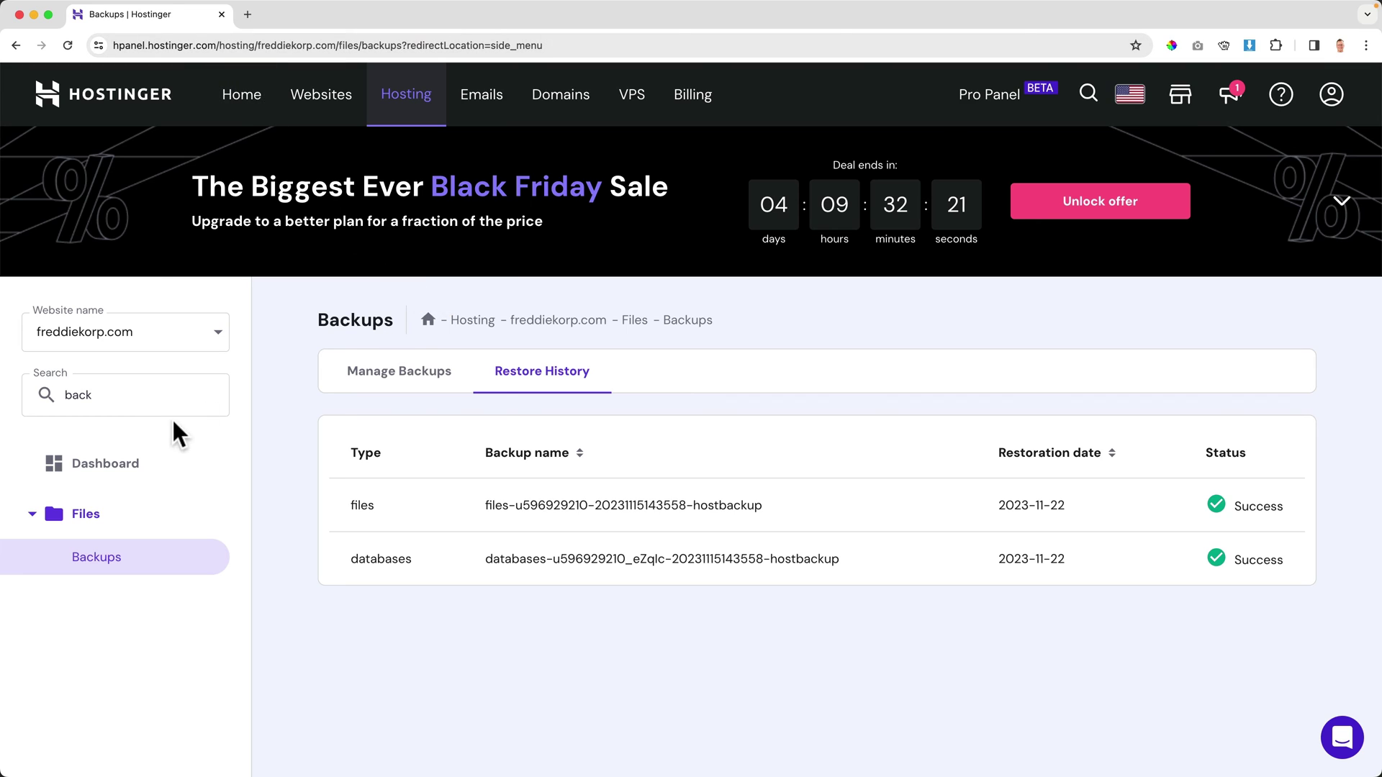
left_click(259, 45)
left_click_drag(347, 46, 291, 45)
key("super+c")
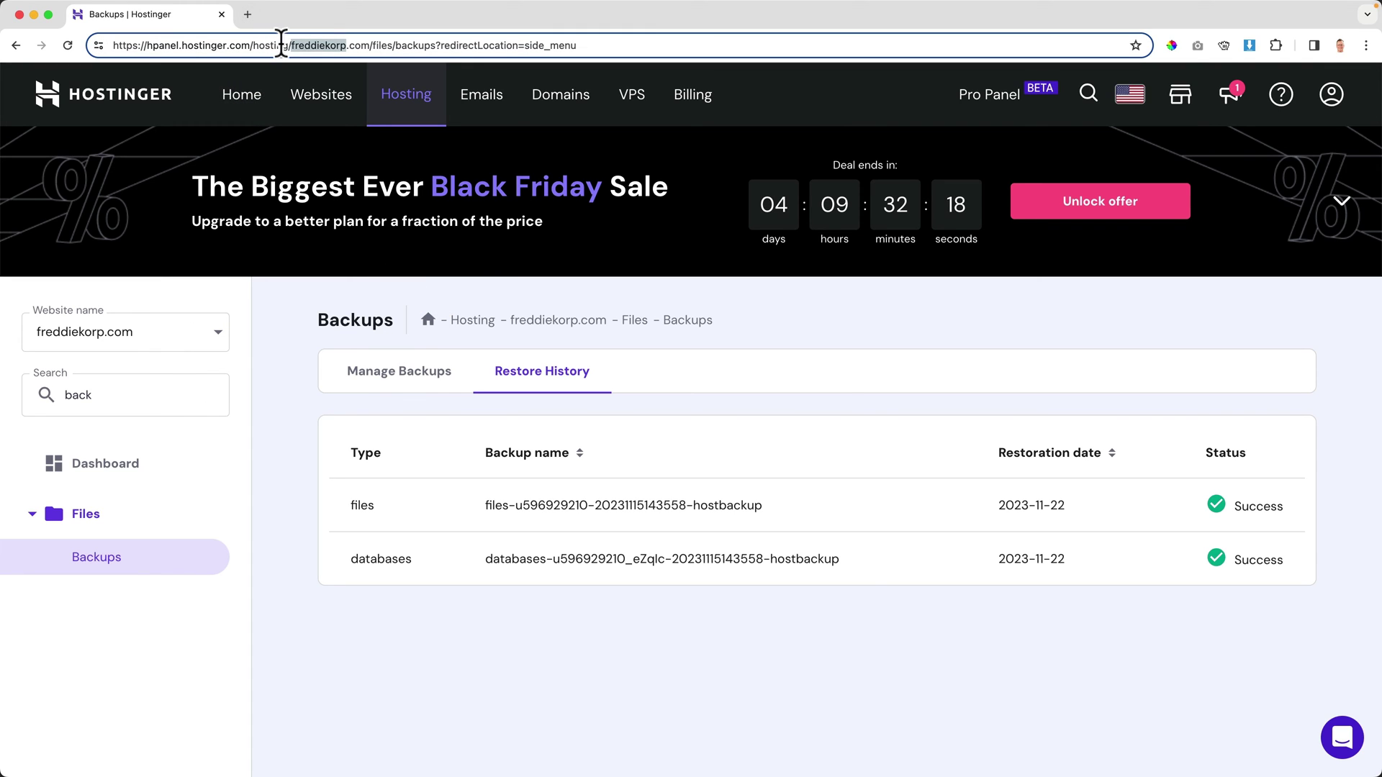
Load freddiekorp.com in a new tab, accept cookies and check the restored hero
left_click(248, 14)
key("super+v")
type(".com")
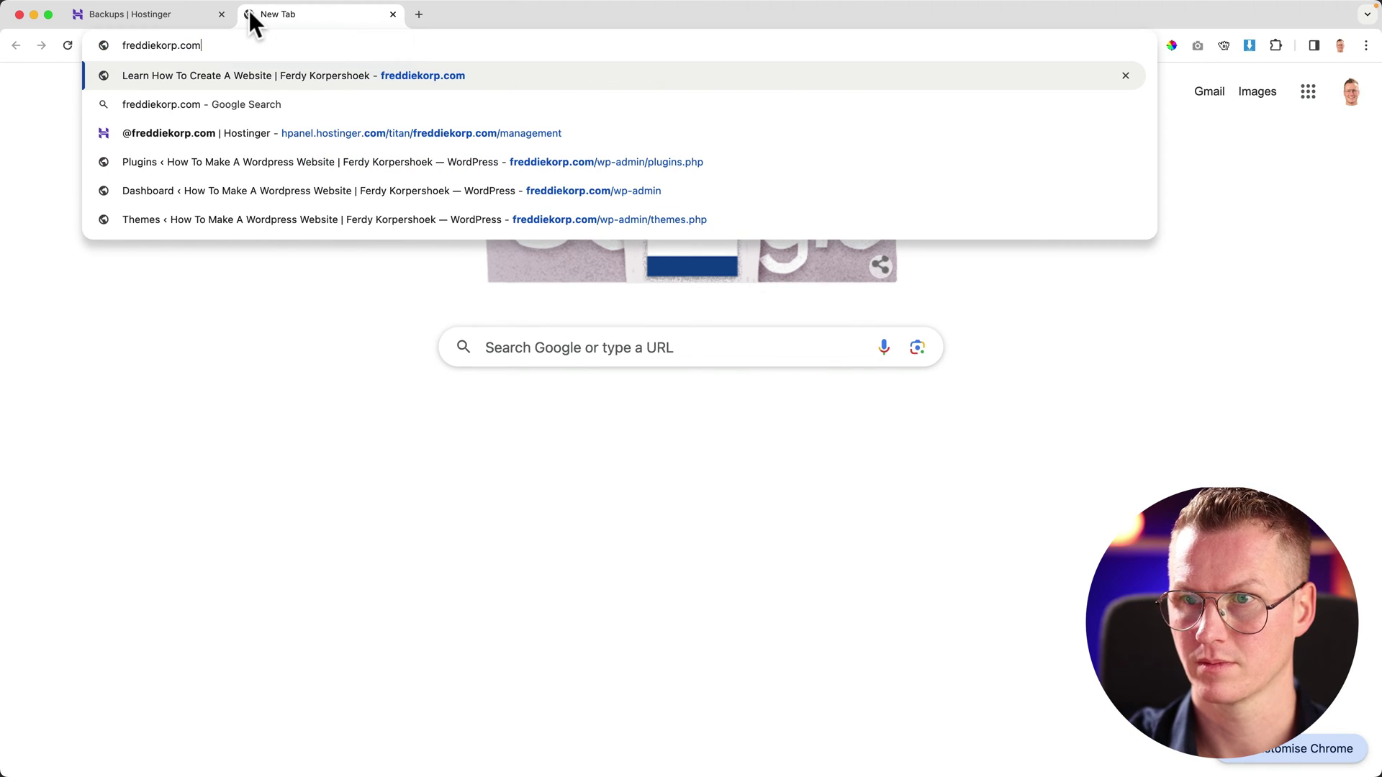
key("Return")
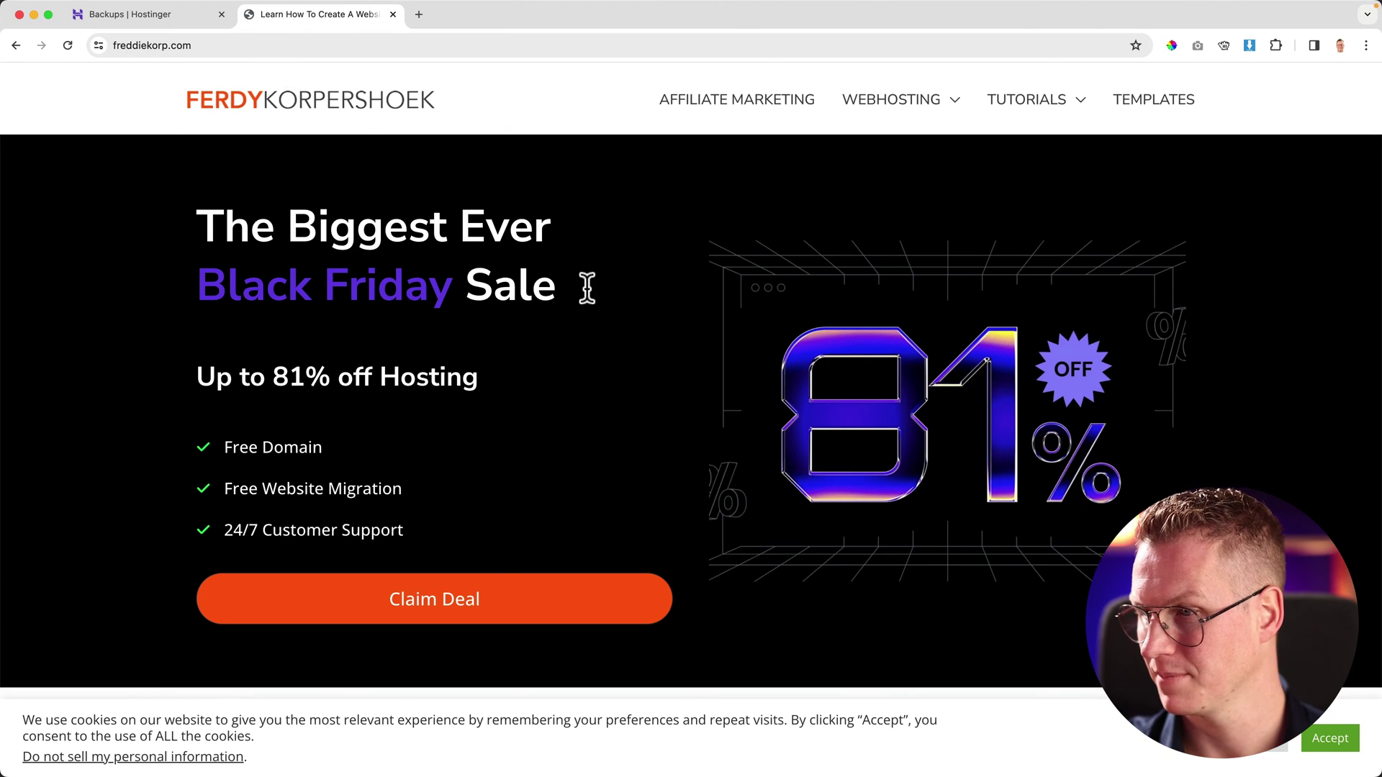
left_click(1320, 741)
scroll(533, 373, "down", 15)
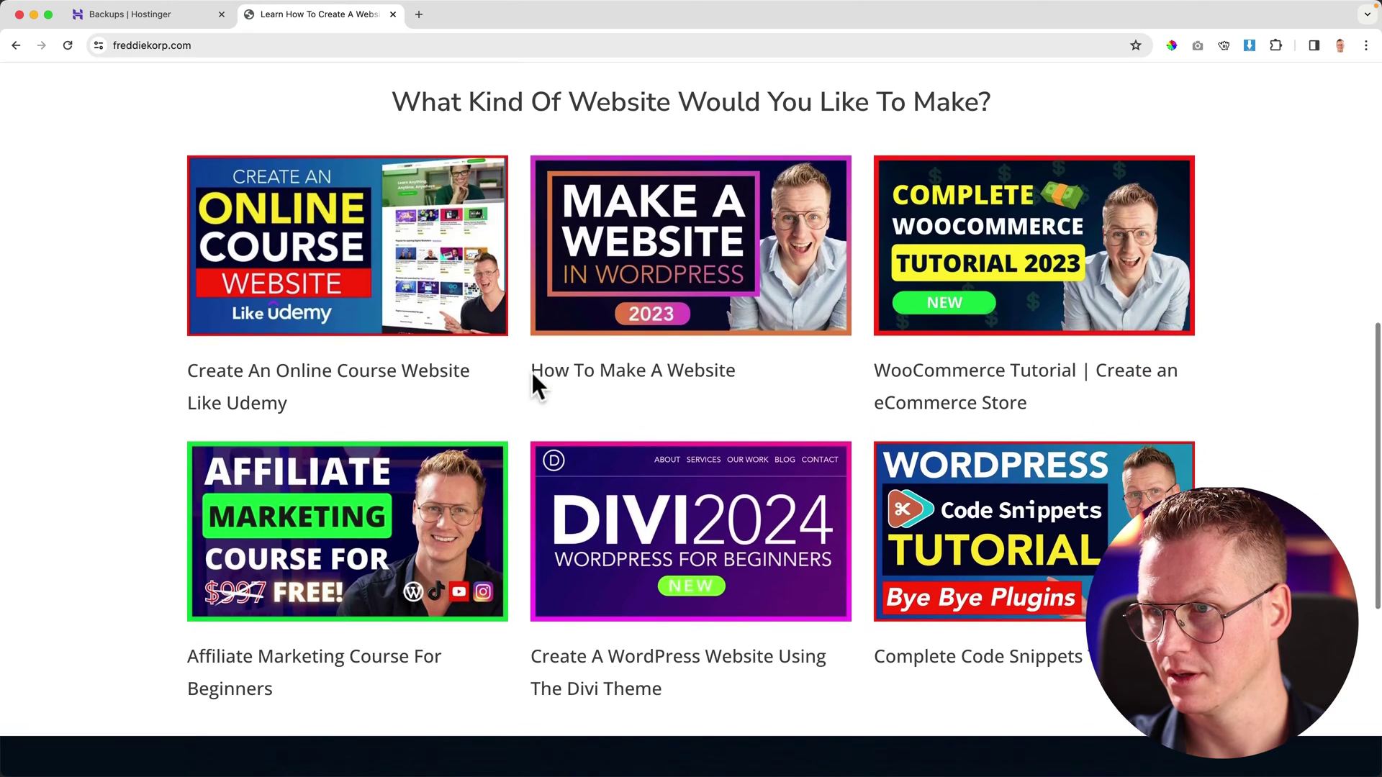
scroll(533, 382, "up", 15)
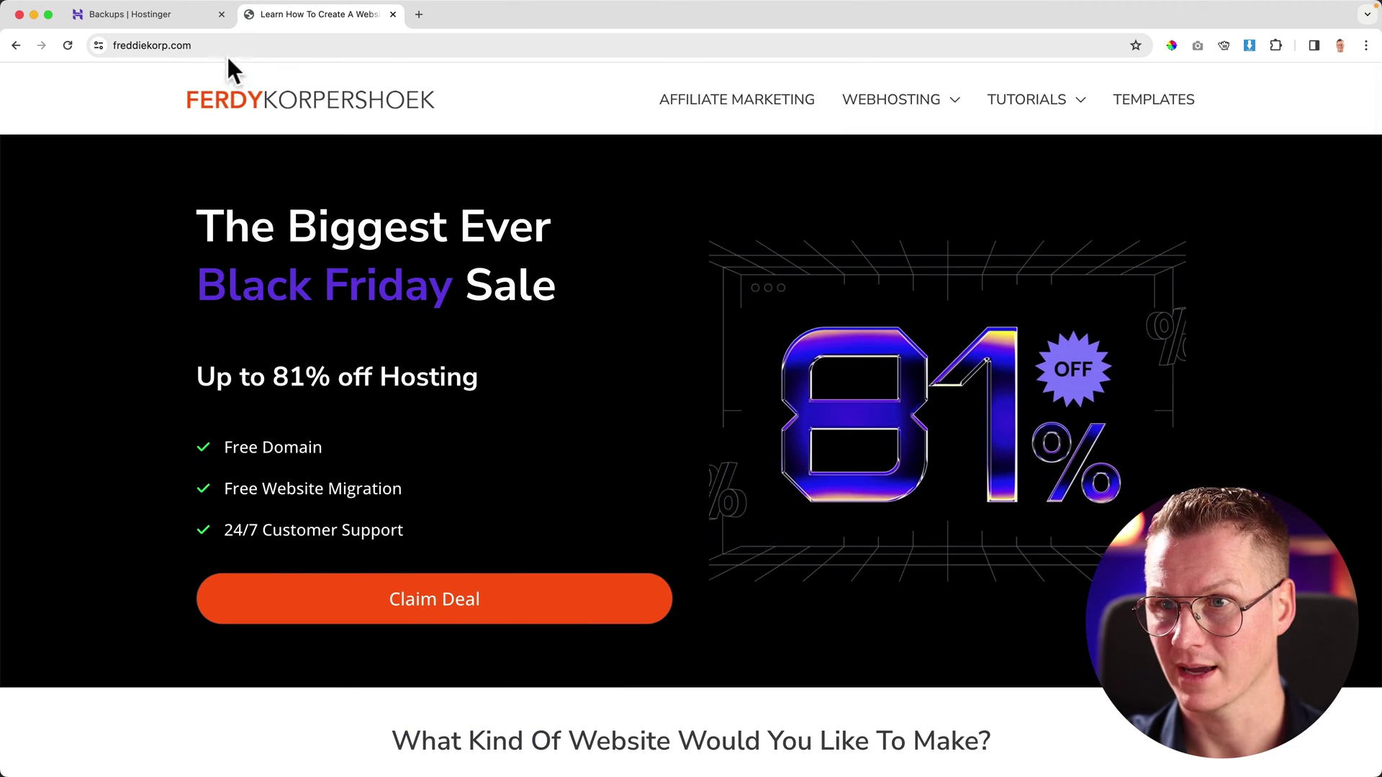
left_click(228, 45)
Close the site tab, return to the hosting dashboard and open the WordPress admin panel
left_click(393, 14)
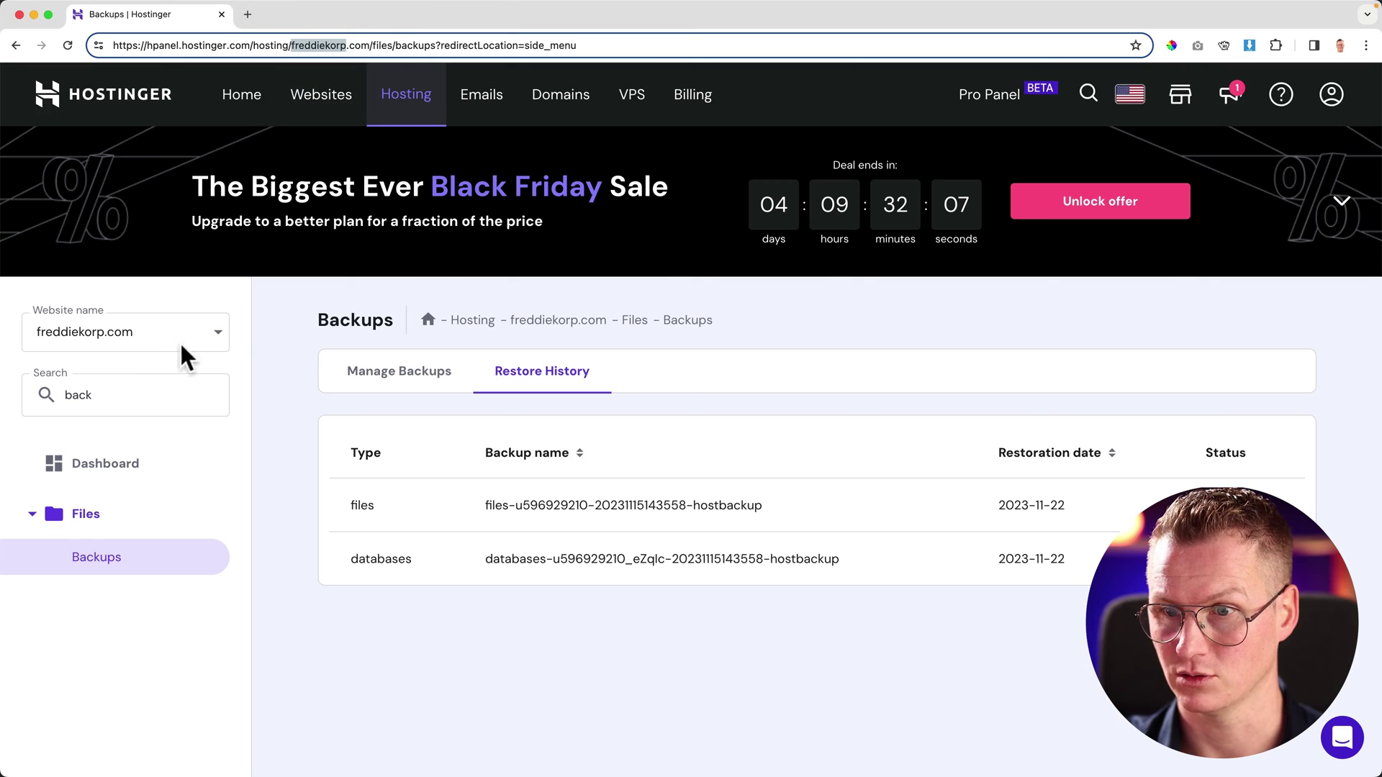
left_click(129, 393)
key("BackSpace")
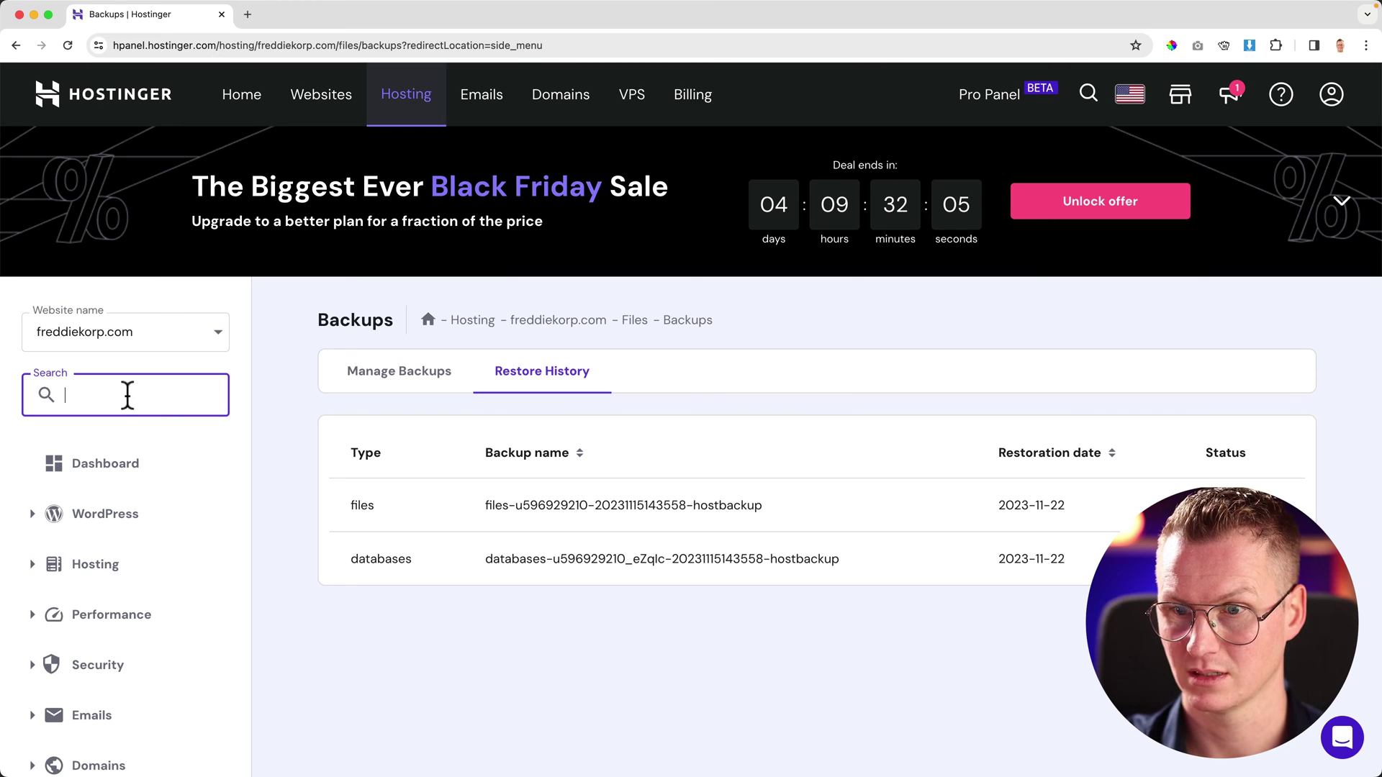
left_click(111, 464)
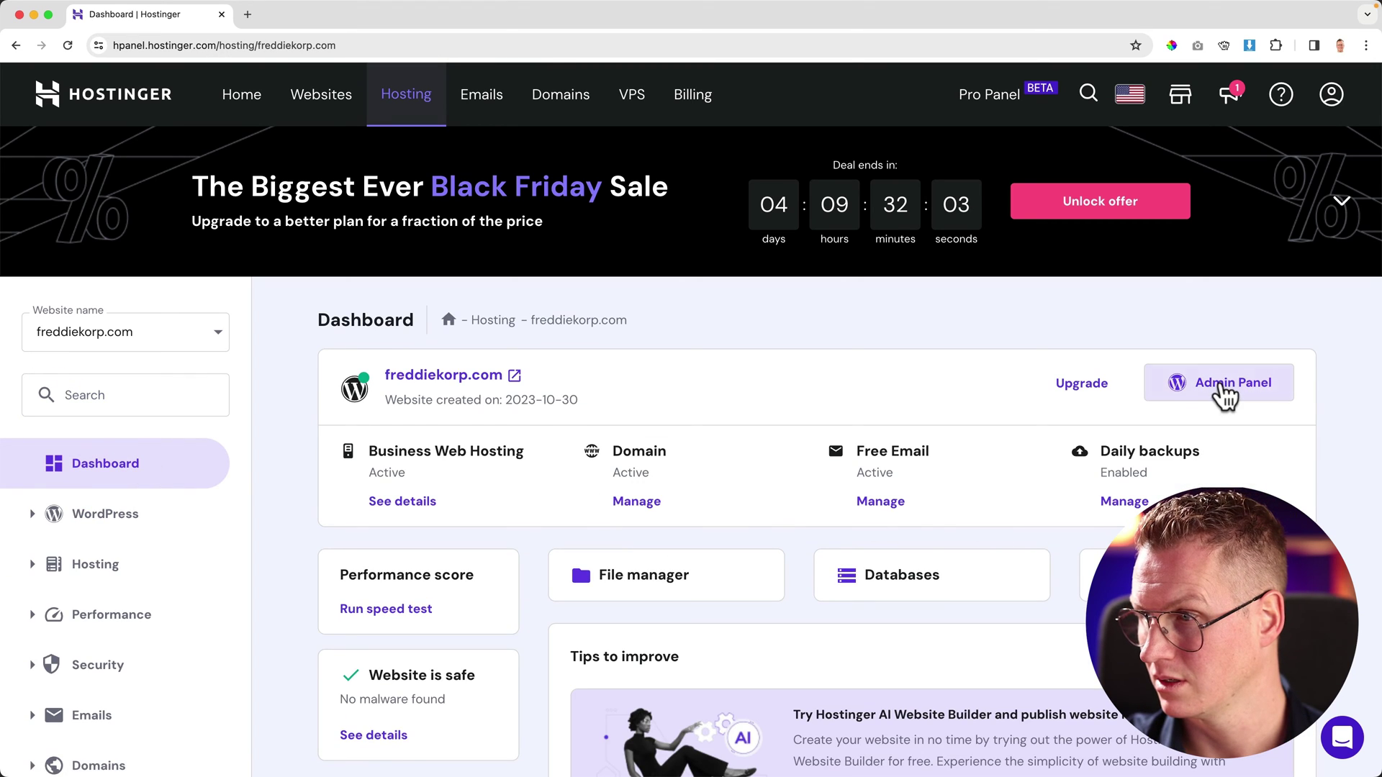
left_click(1219, 383)
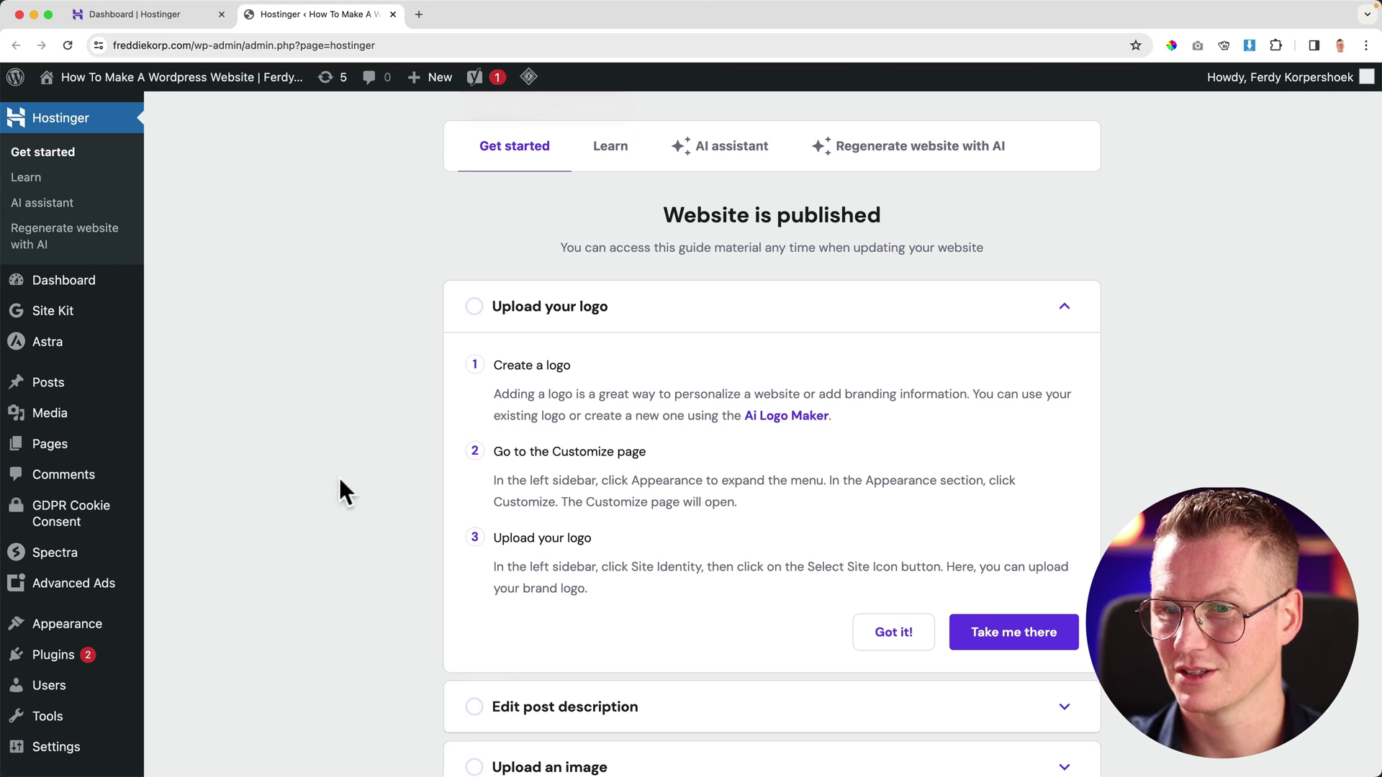
Update the CookieYes plugin from the installed Plugins list
scroll(61, 569, "down", 2)
left_click(60, 581)
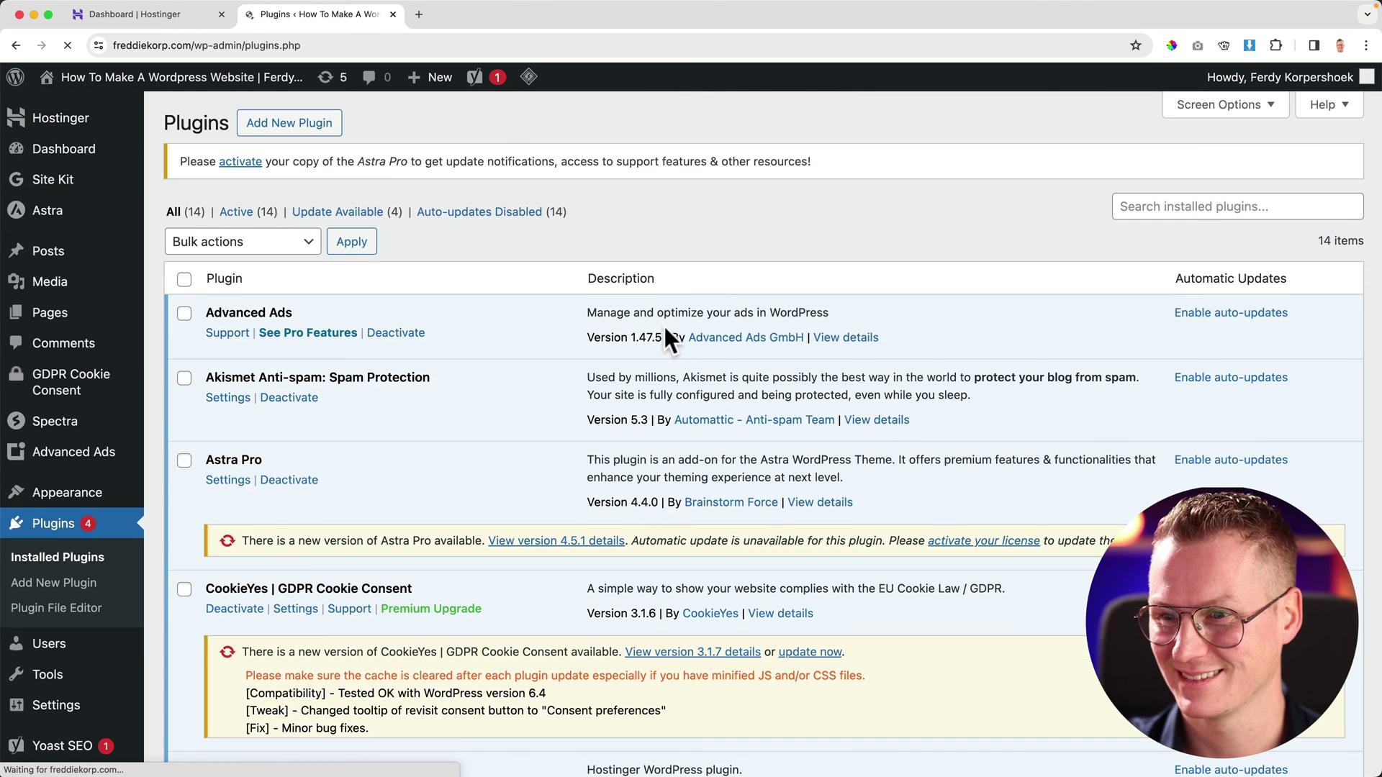
scroll(648, 540, "down", 3)
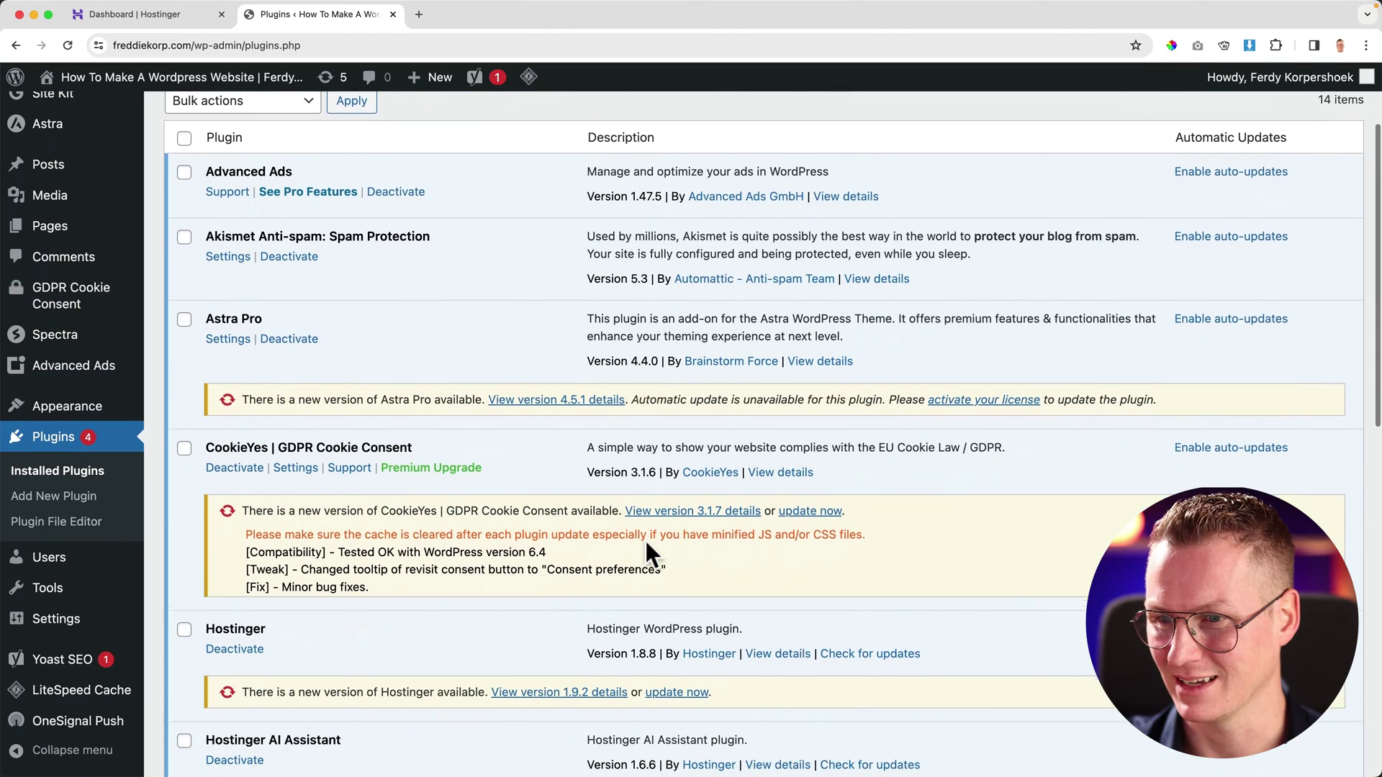
left_click(809, 481)
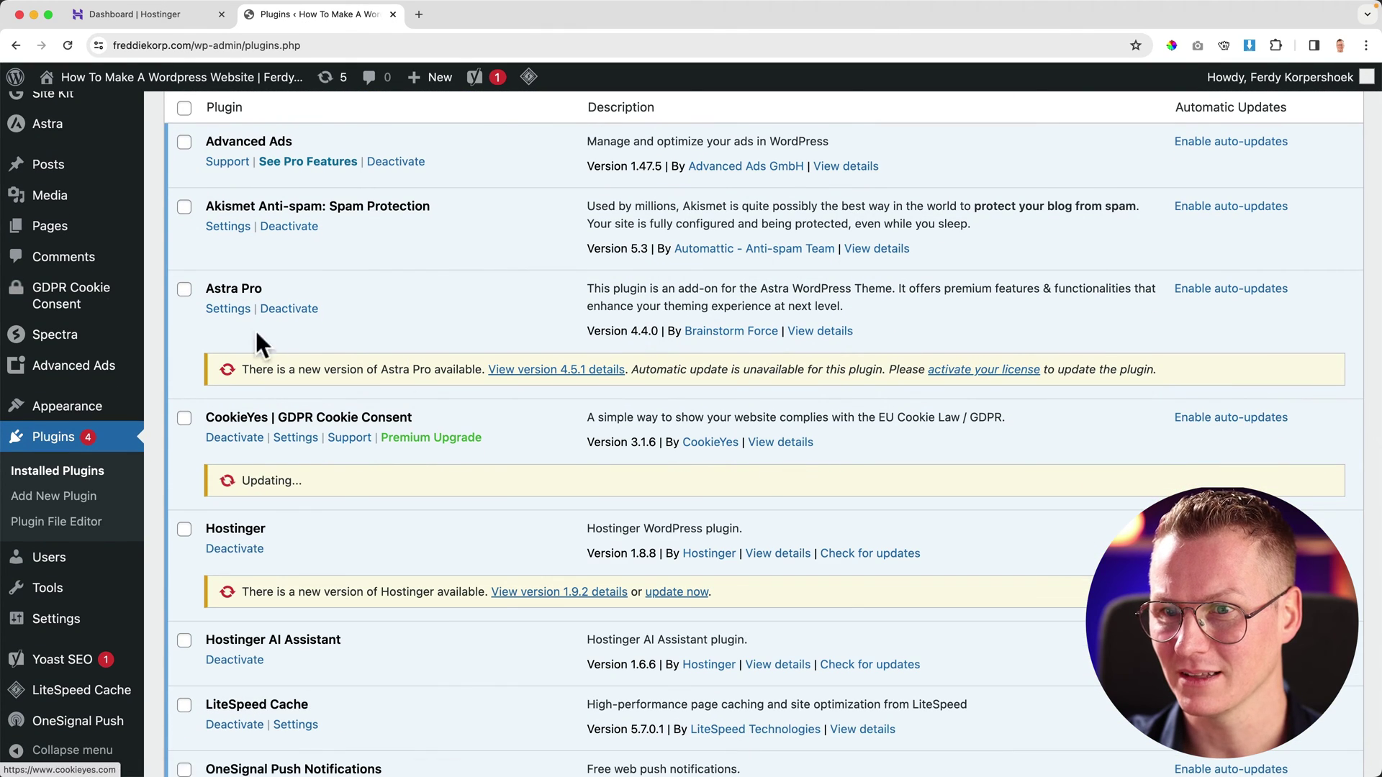
Go to the Pages list, confirming leaving the Plugins screen
left_click(65, 232)
left_click(720, 288)
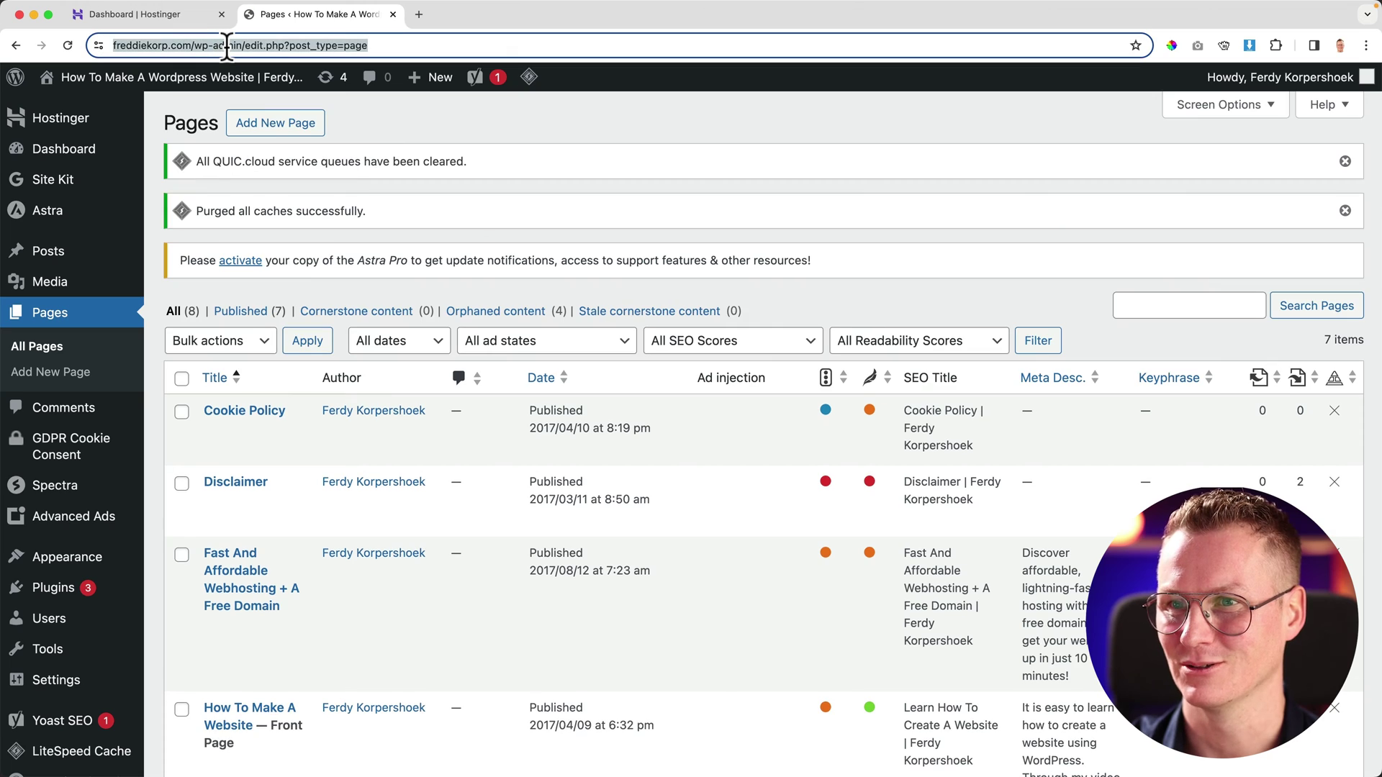
left_click(230, 45)
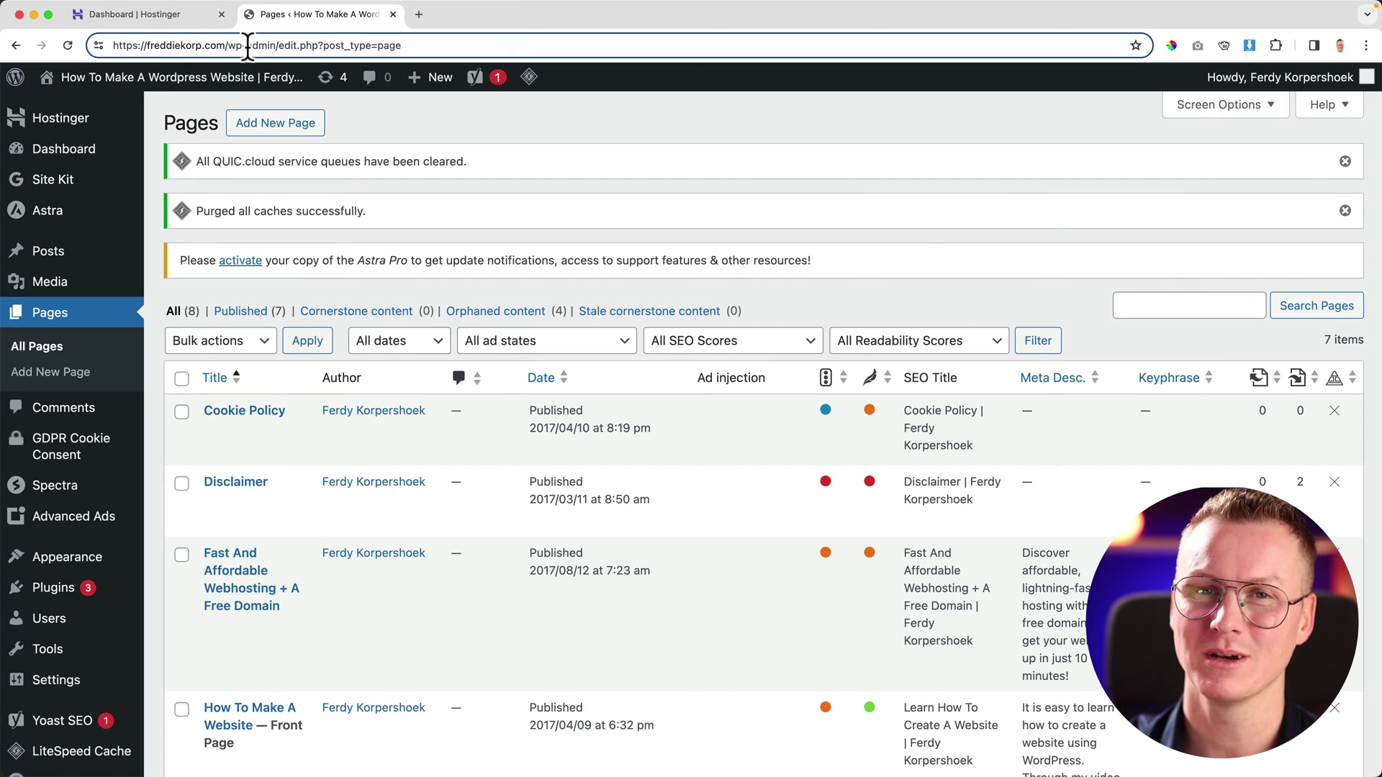
left_click(464, 126)
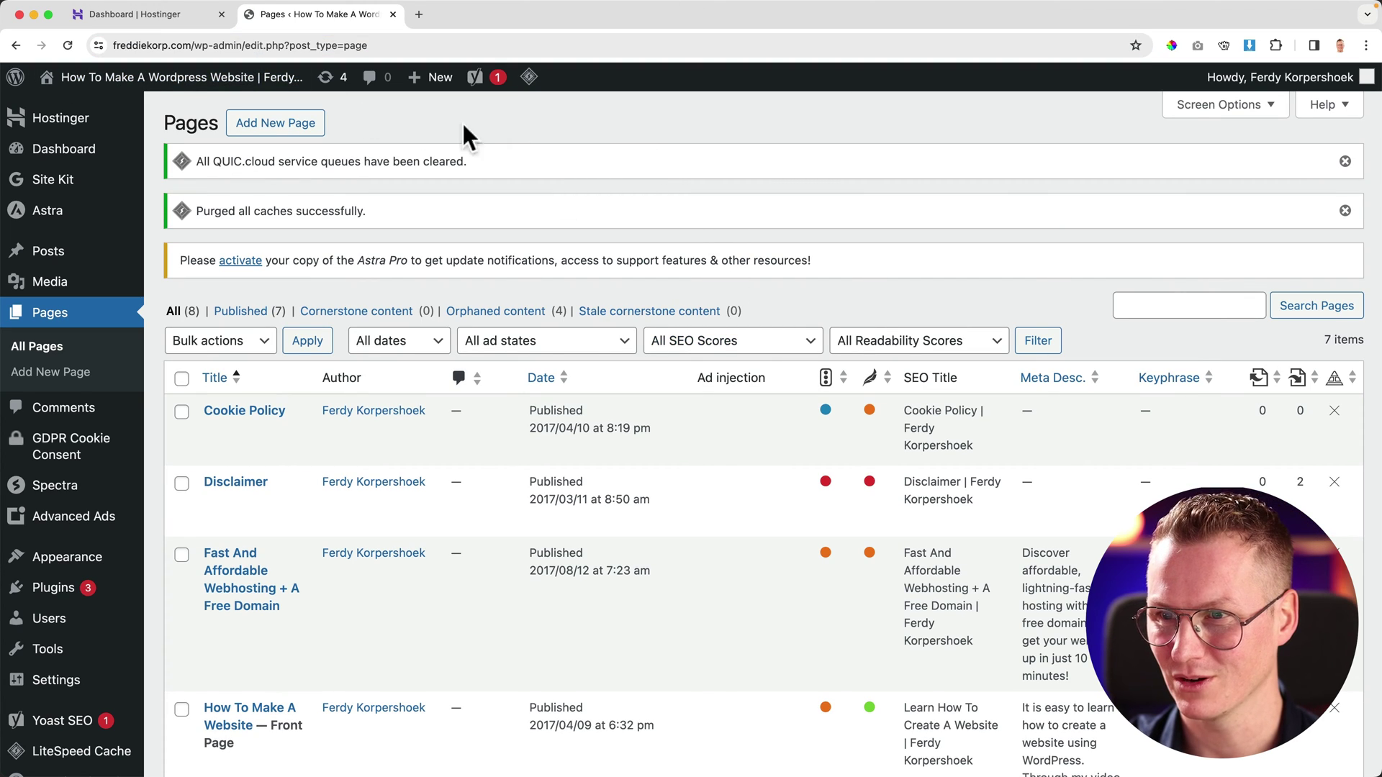
Run pending plugin updates (Hostinger updated, Astra Pro failed) and reload the live site
left_click(334, 84)
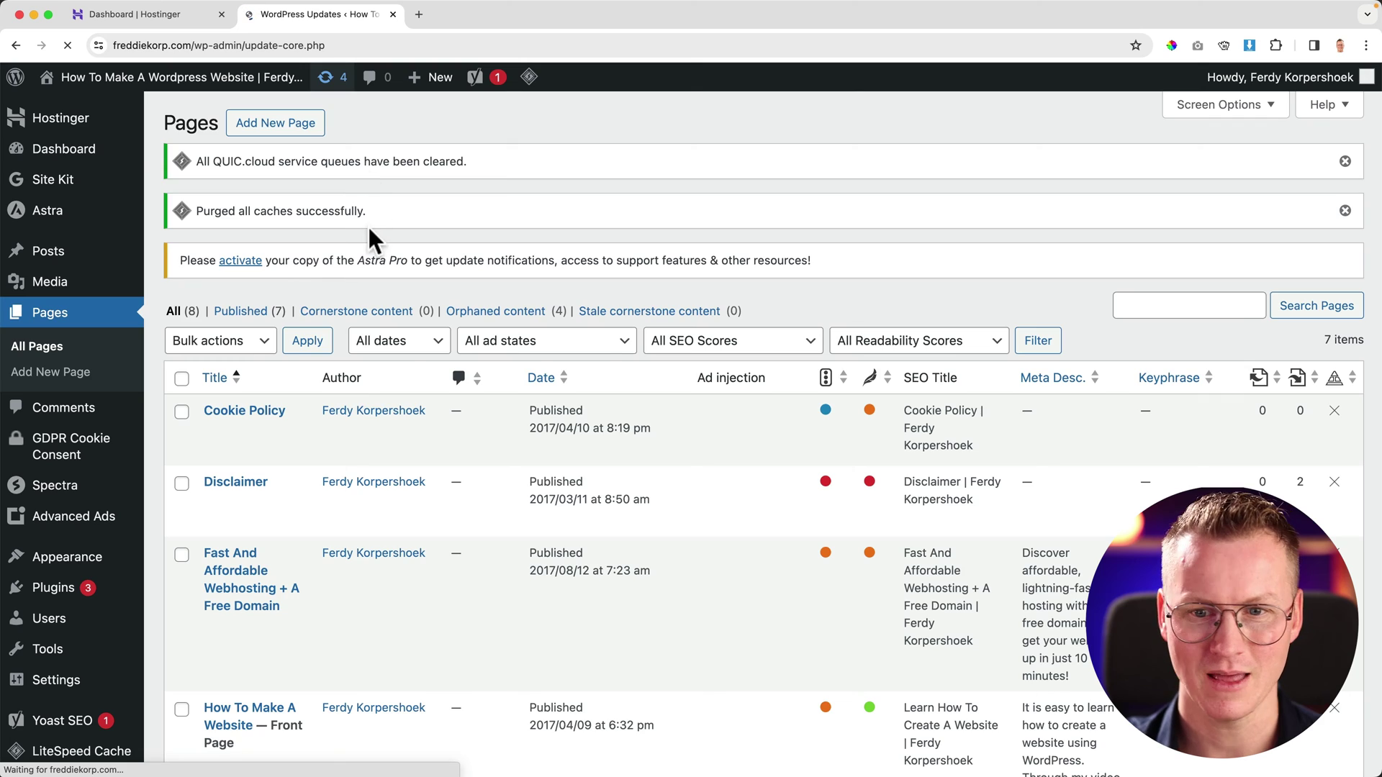
scroll(288, 422, "down", 2)
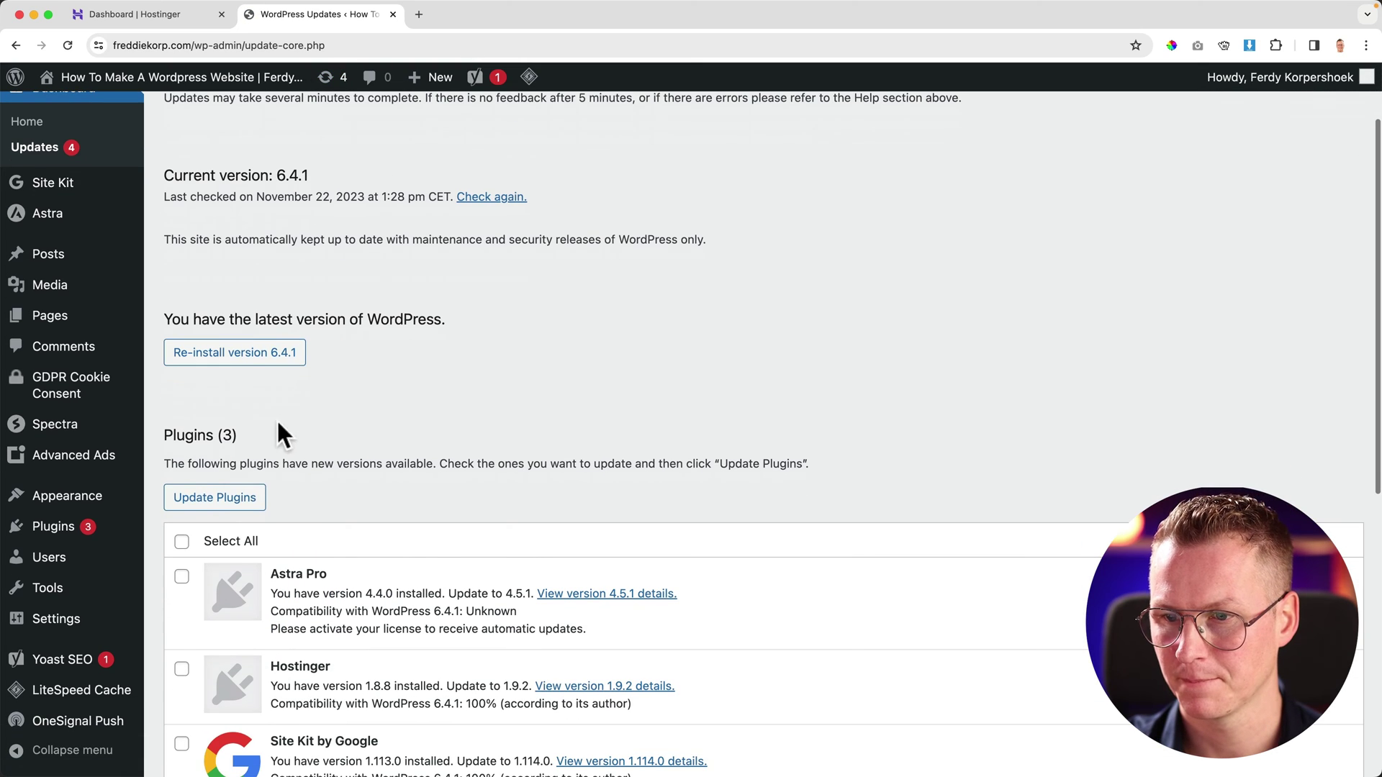
left_click(219, 505)
mouse_move(173, 90)
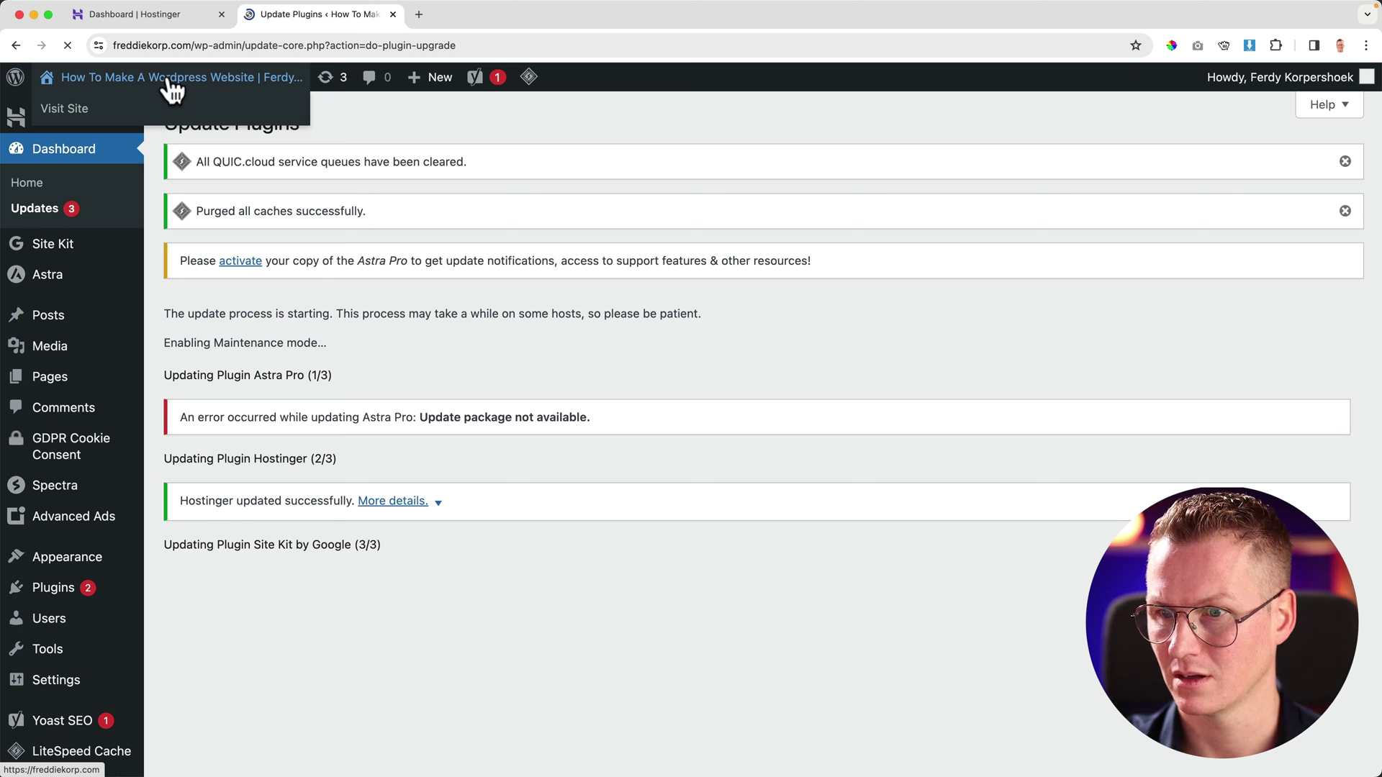
left_click(167, 79)
key("super+r")
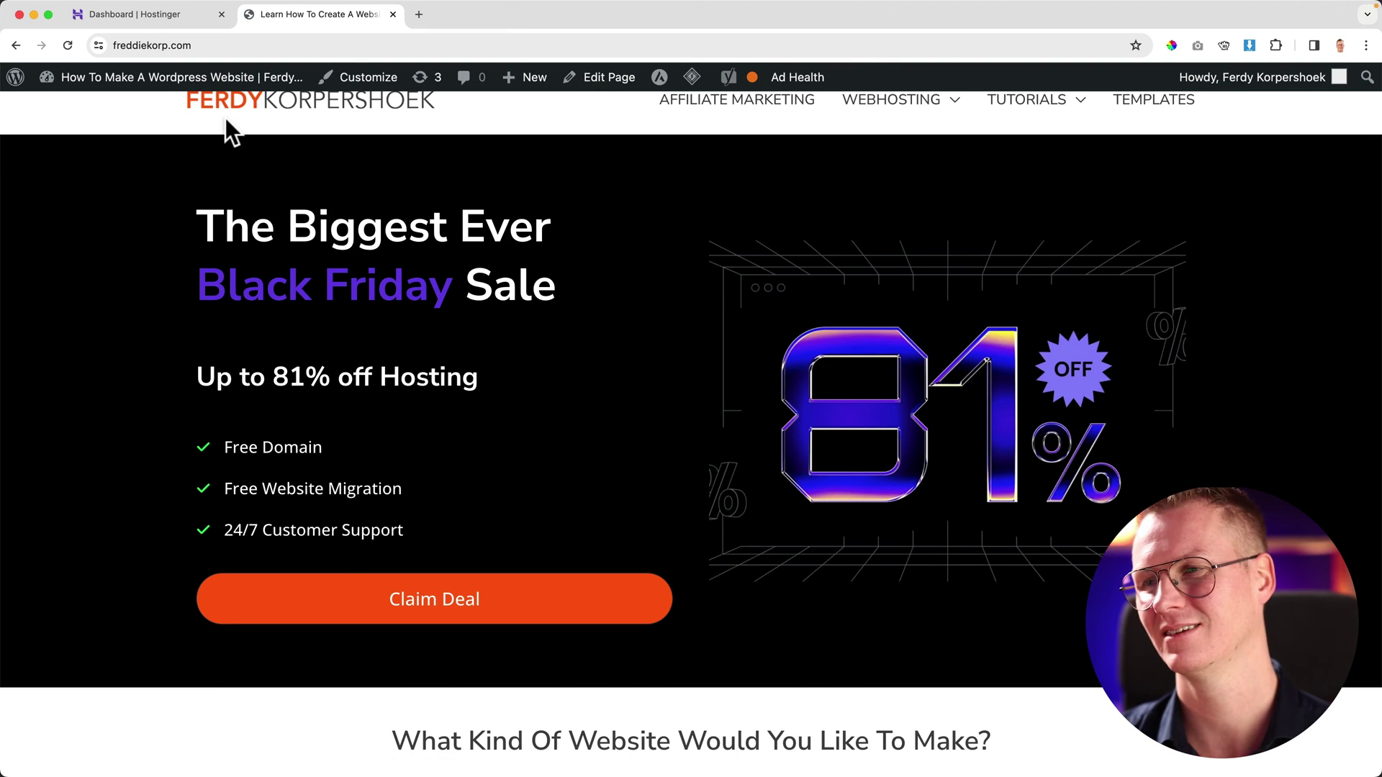
Open the homepage in the block editor and delete the Black Friday headline and feature list
left_click(593, 79)
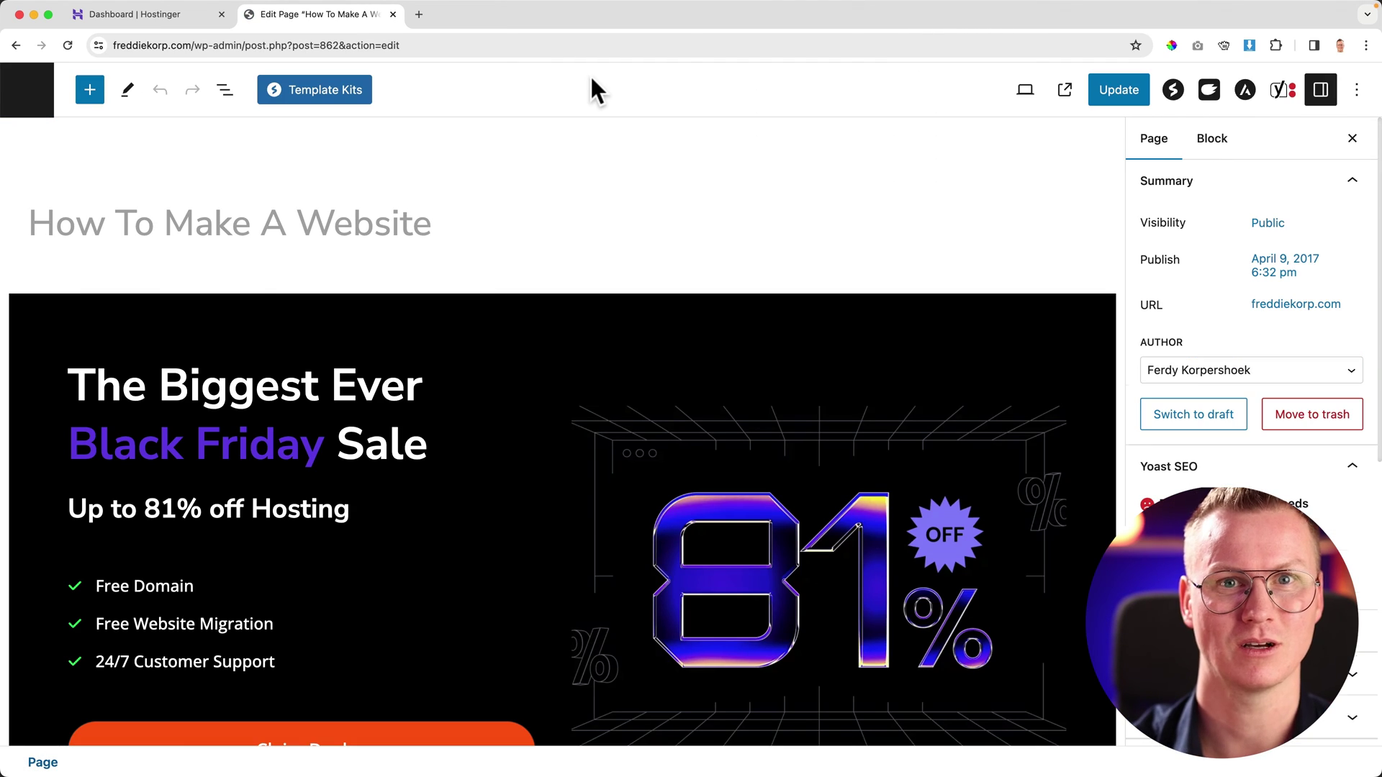
scroll(599, 392, "down", 1)
left_click(301, 310)
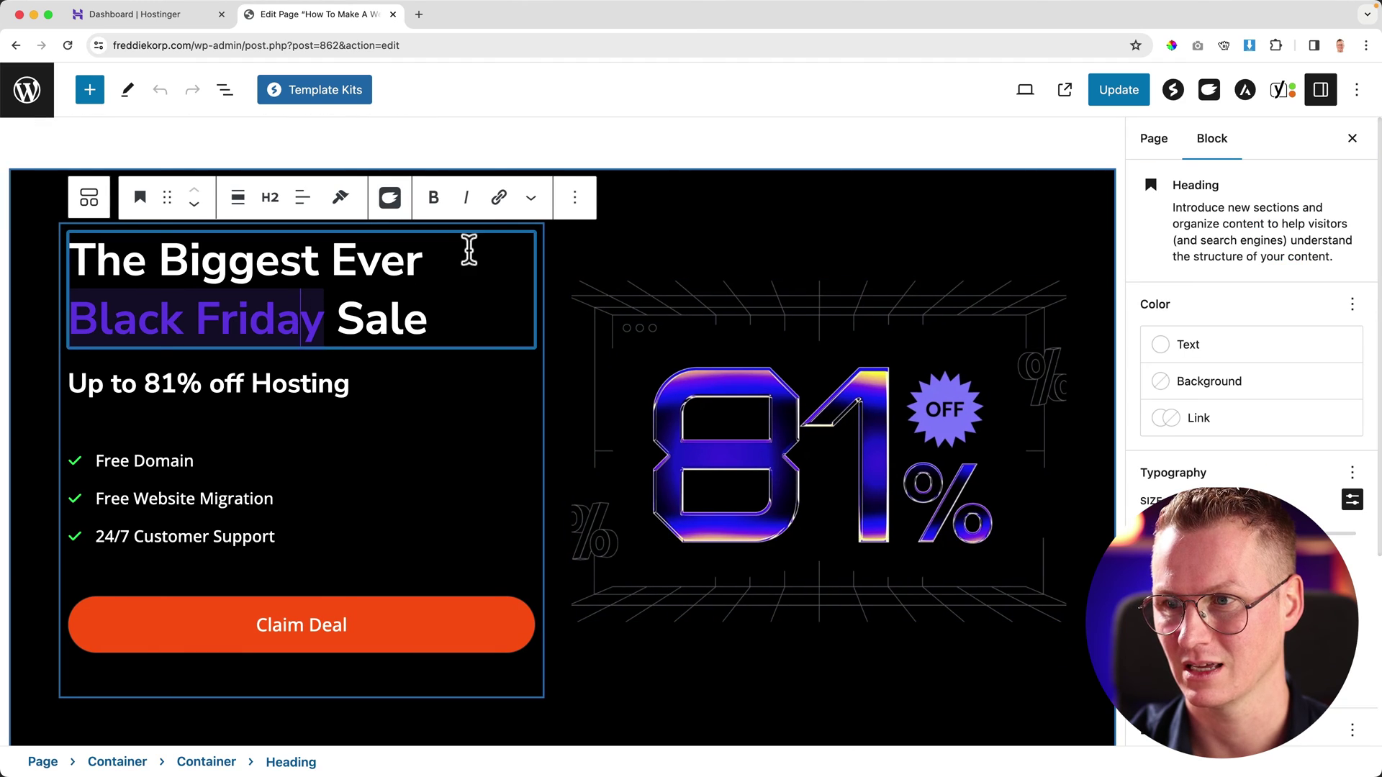
left_click(574, 198)
left_click(608, 691)
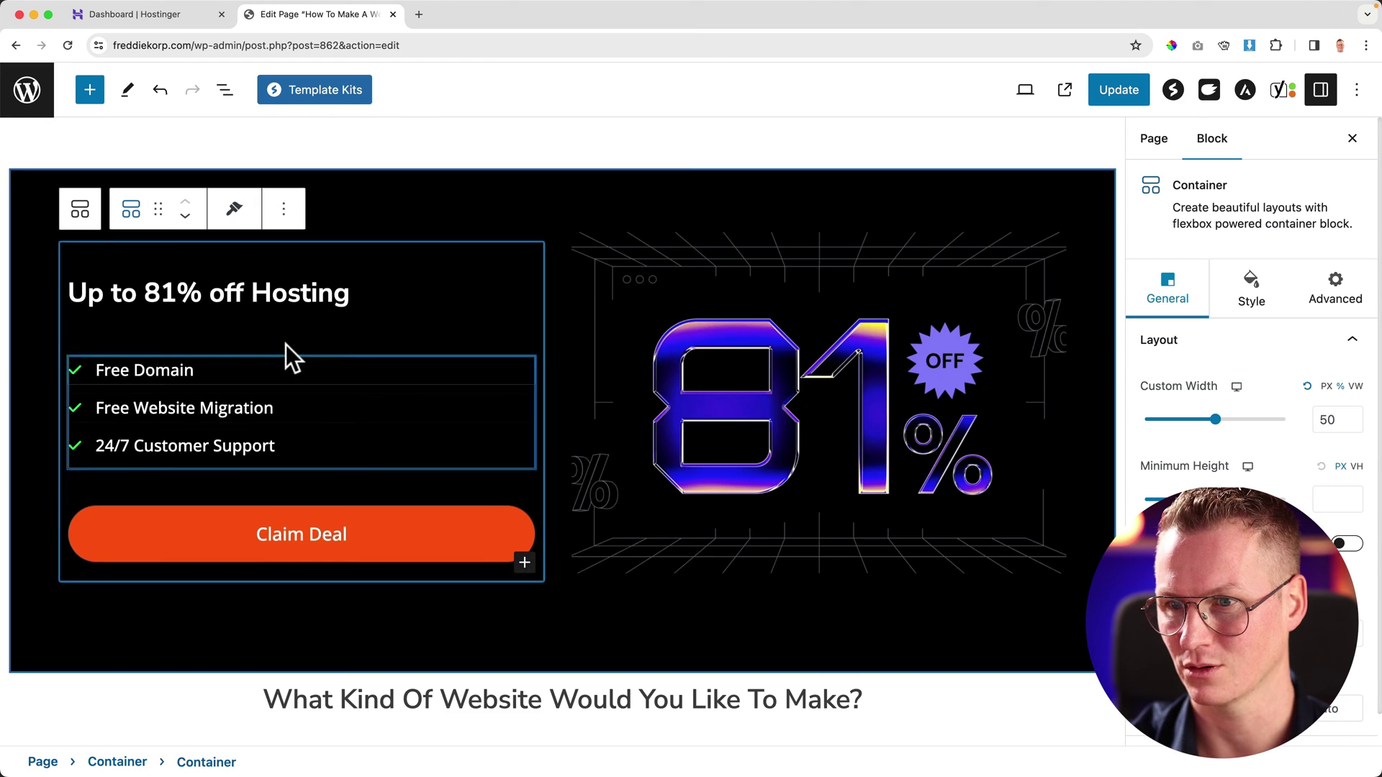
left_click(282, 294)
left_click(297, 299)
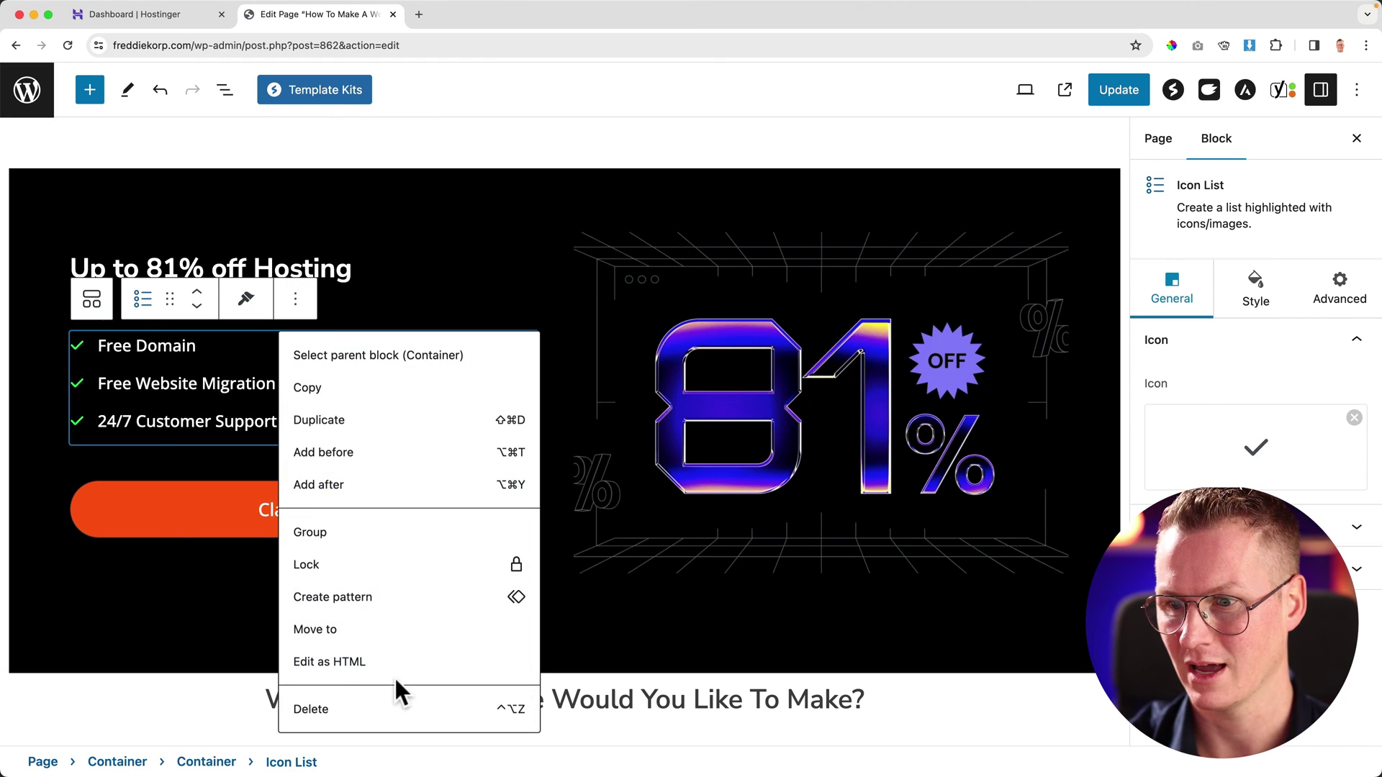
left_click(382, 709)
Delete the hero's Claim Deal button and 81% image
left_click(364, 428)
left_click(337, 374)
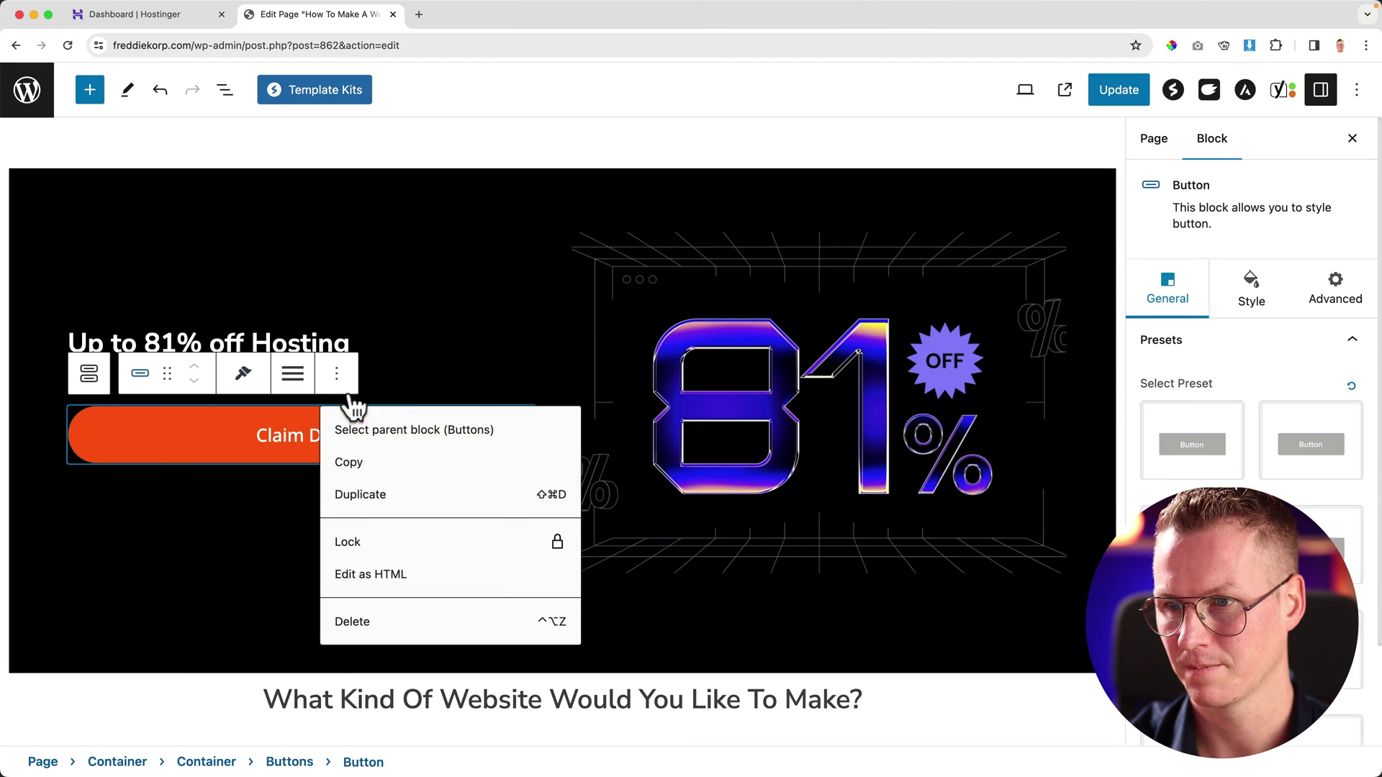
left_click(352, 622)
left_click(682, 440)
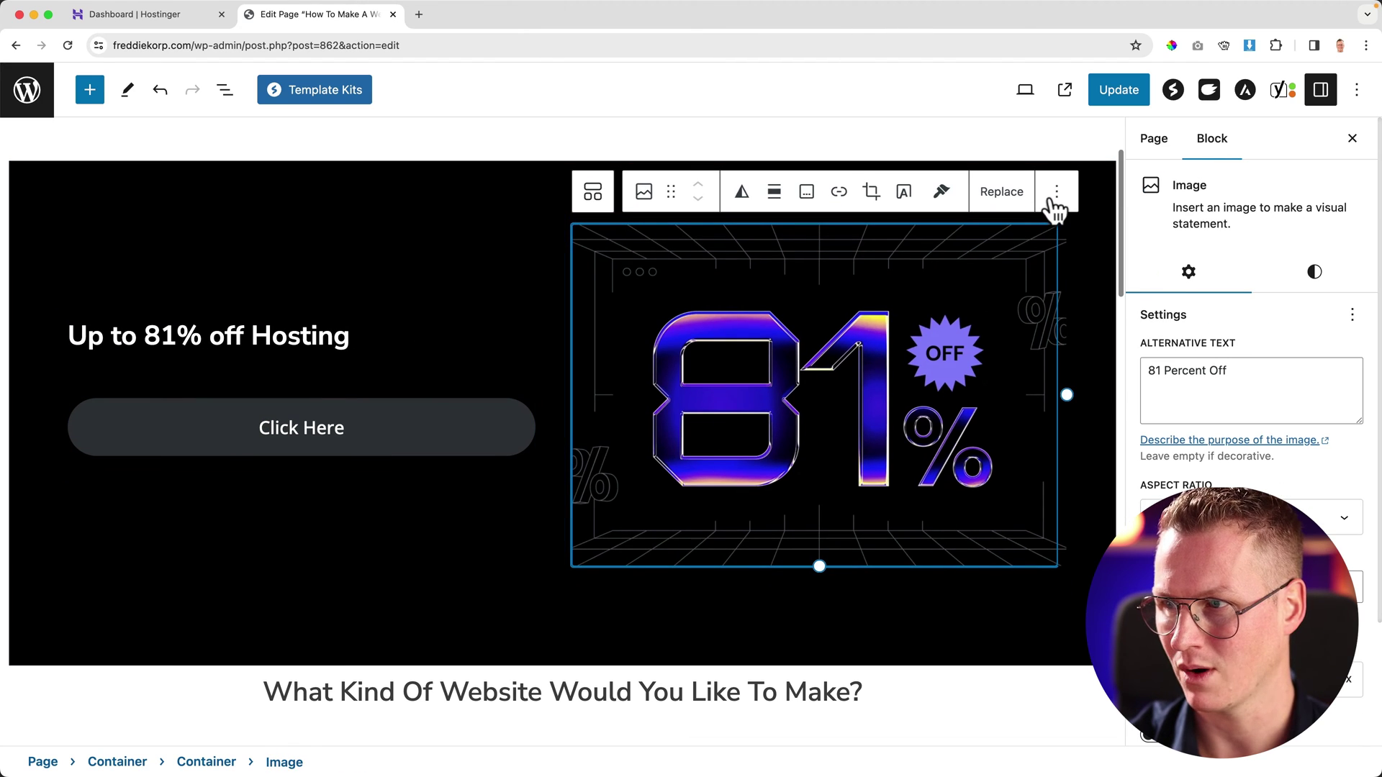
left_click(1056, 193)
left_click(1047, 648)
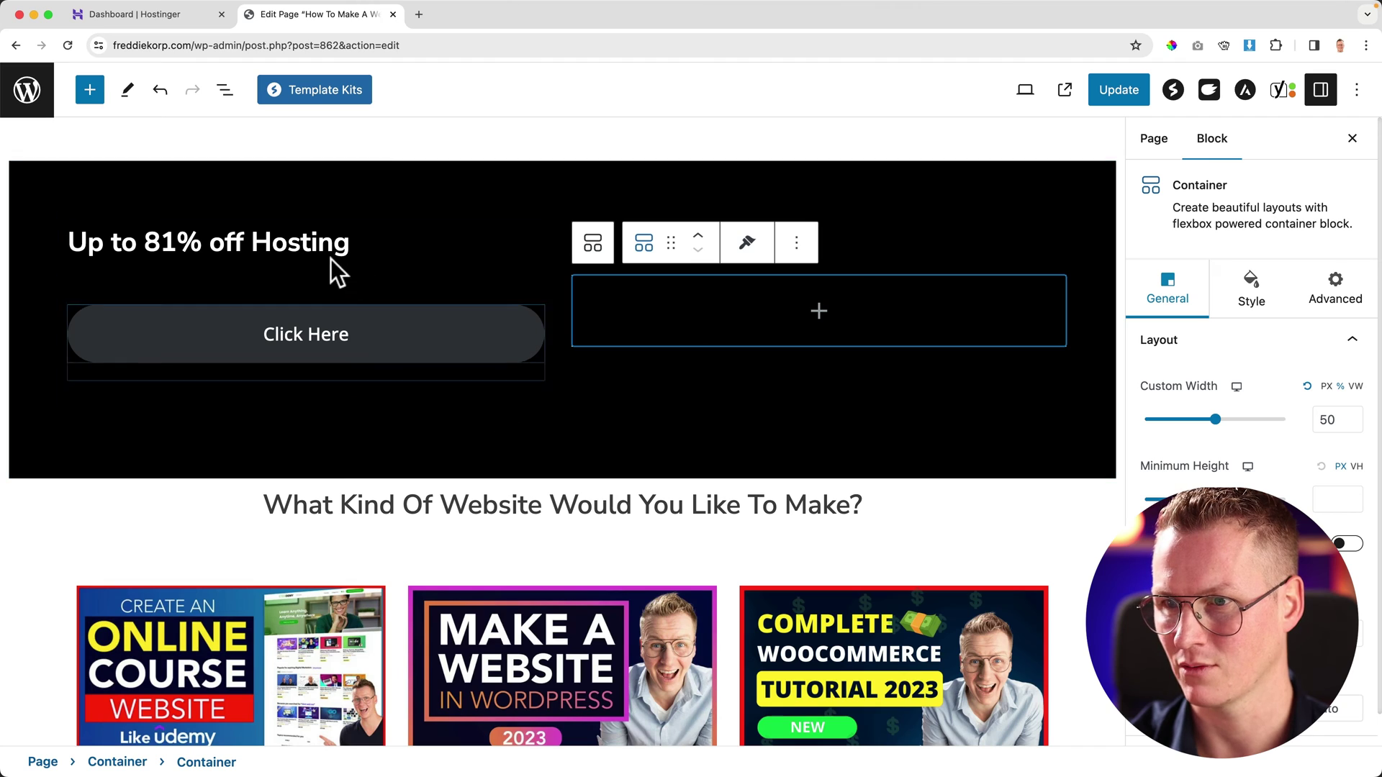
Delete the 'Up to 81% off Hosting' heading and the latest posts block, then save
left_click(380, 245)
left_click(569, 193)
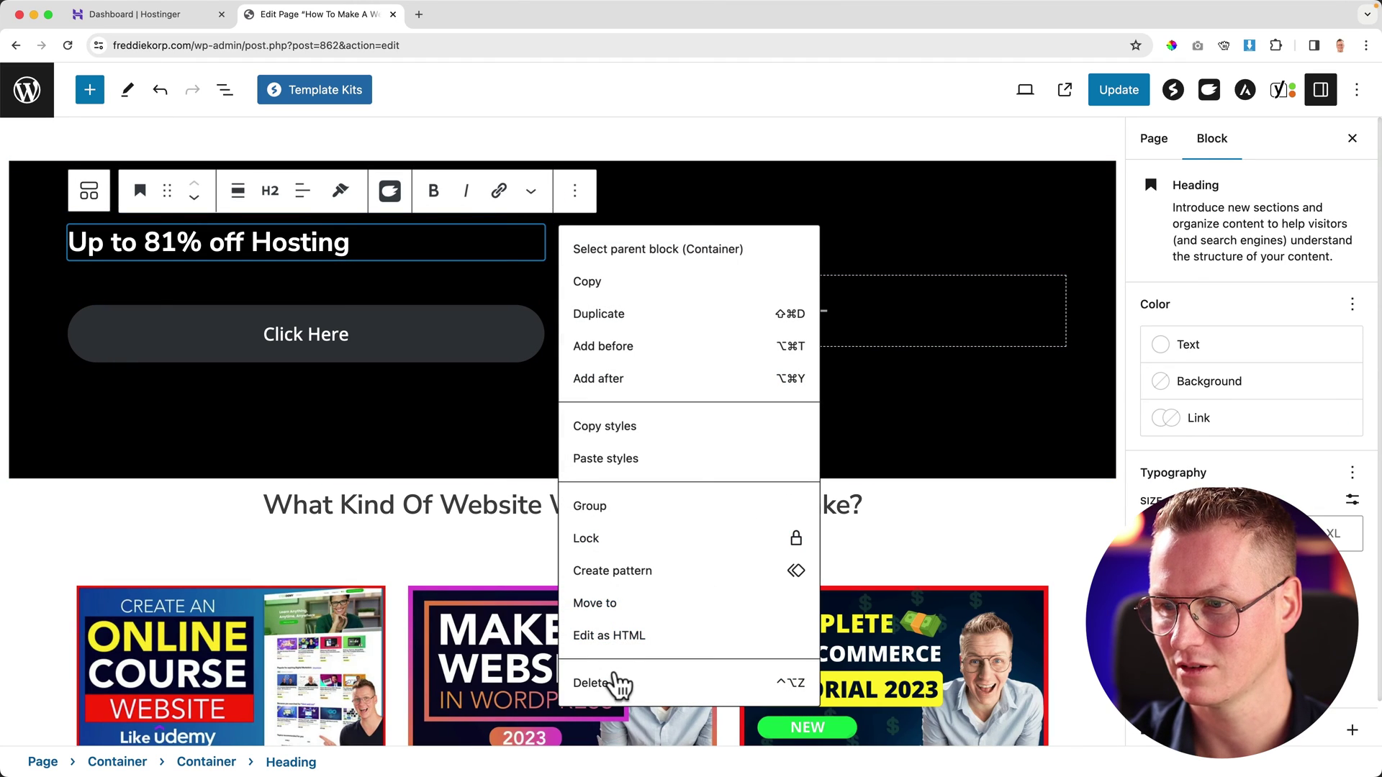
left_click(591, 682)
left_click(377, 555)
left_click(411, 474)
scroll(463, 425, "down", 1)
left_click(463, 421)
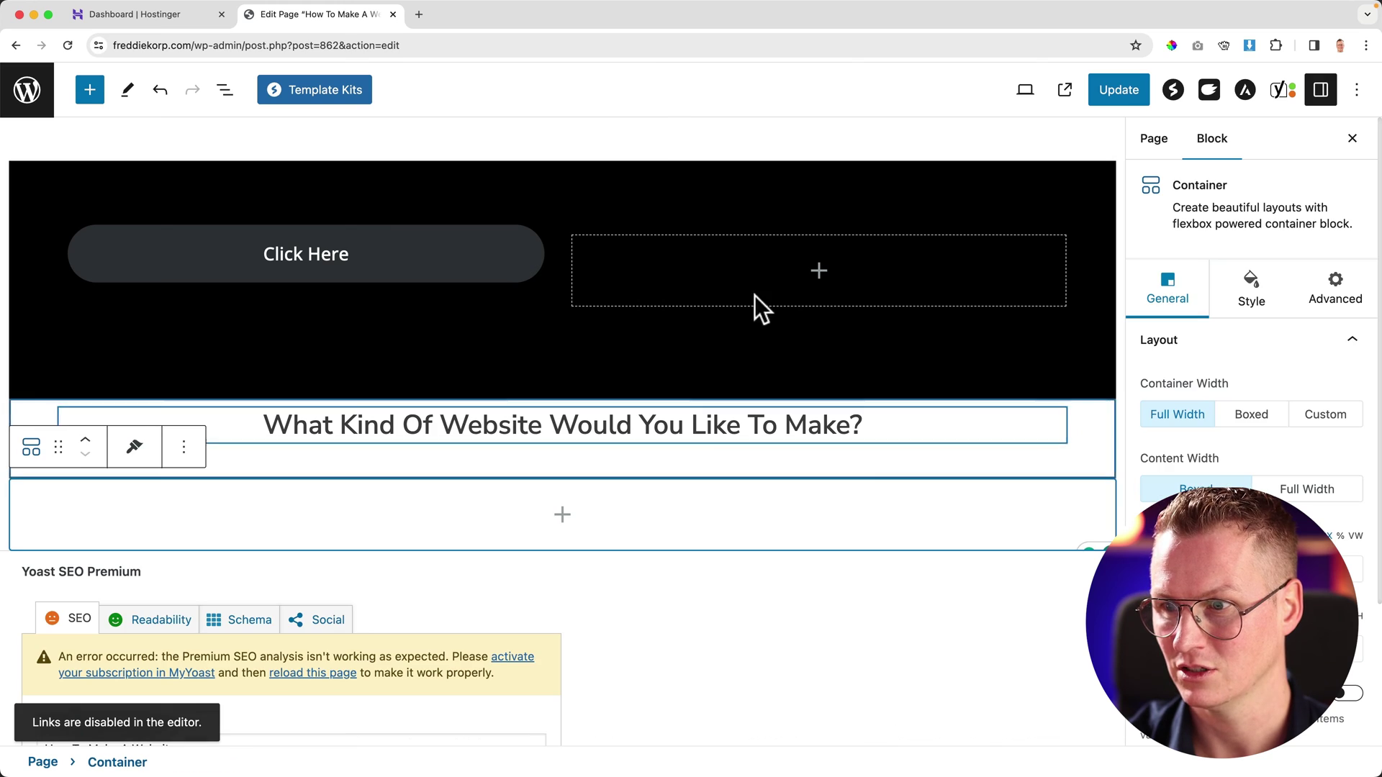
left_click(1136, 86)
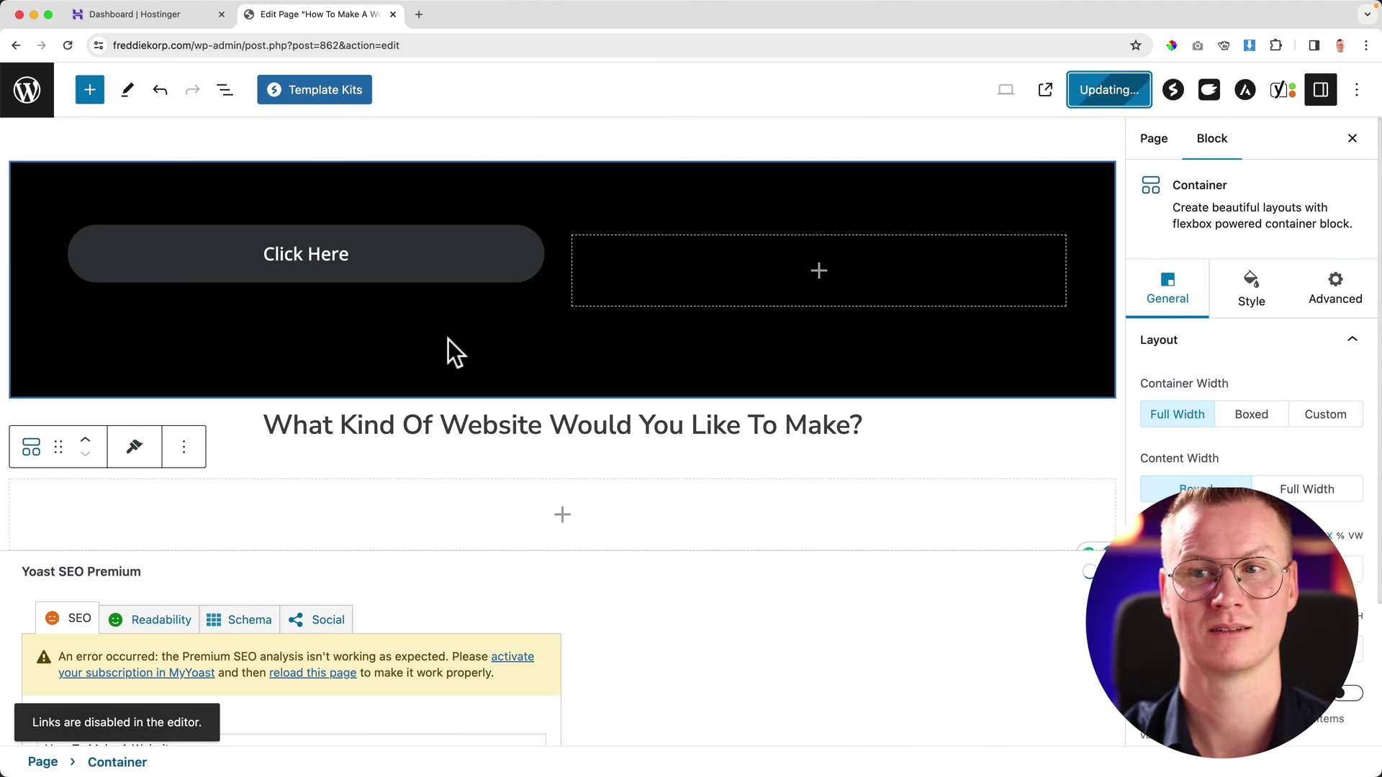
Check the live homepage now showing only a Click Here button, then close its tab
scroll(268, 197, "down", 1)
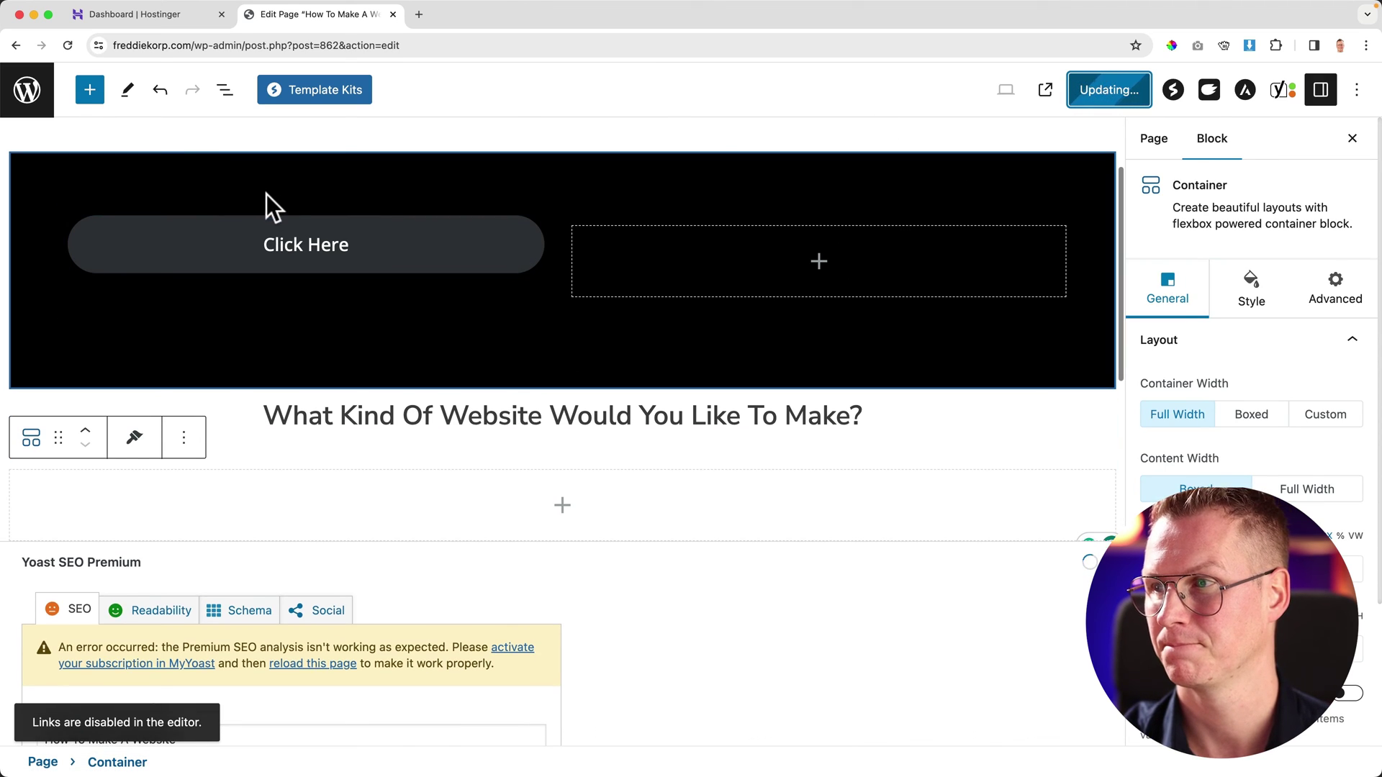
left_click(28, 92)
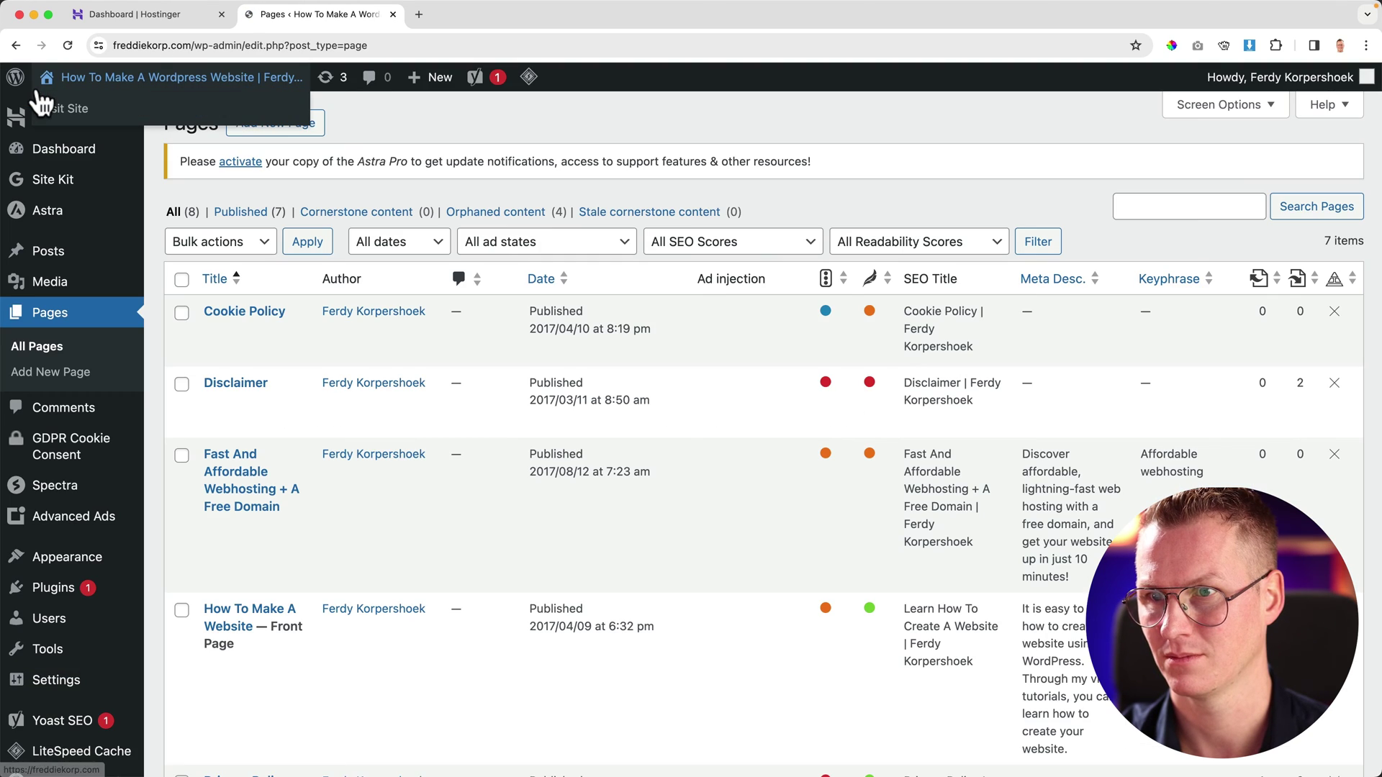
left_click(177, 79)
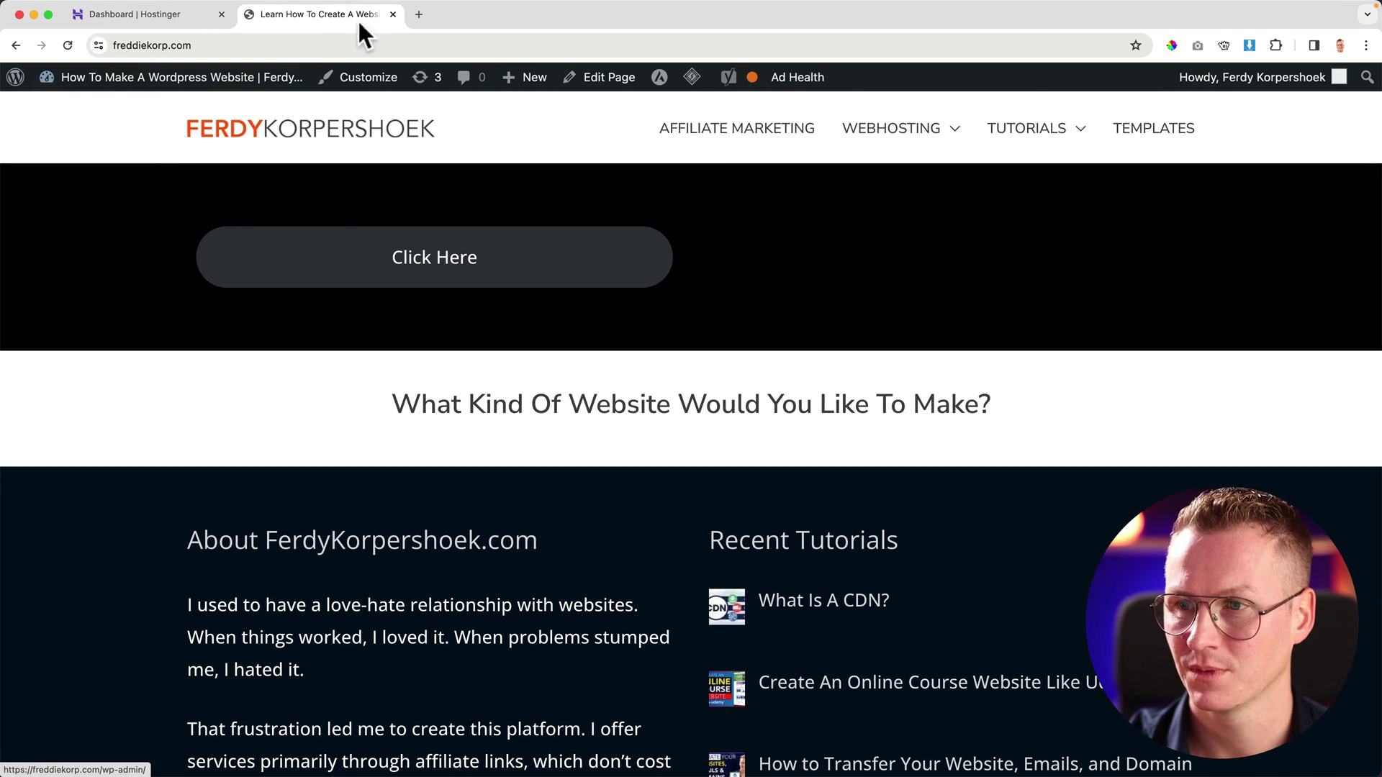
left_click(393, 14)
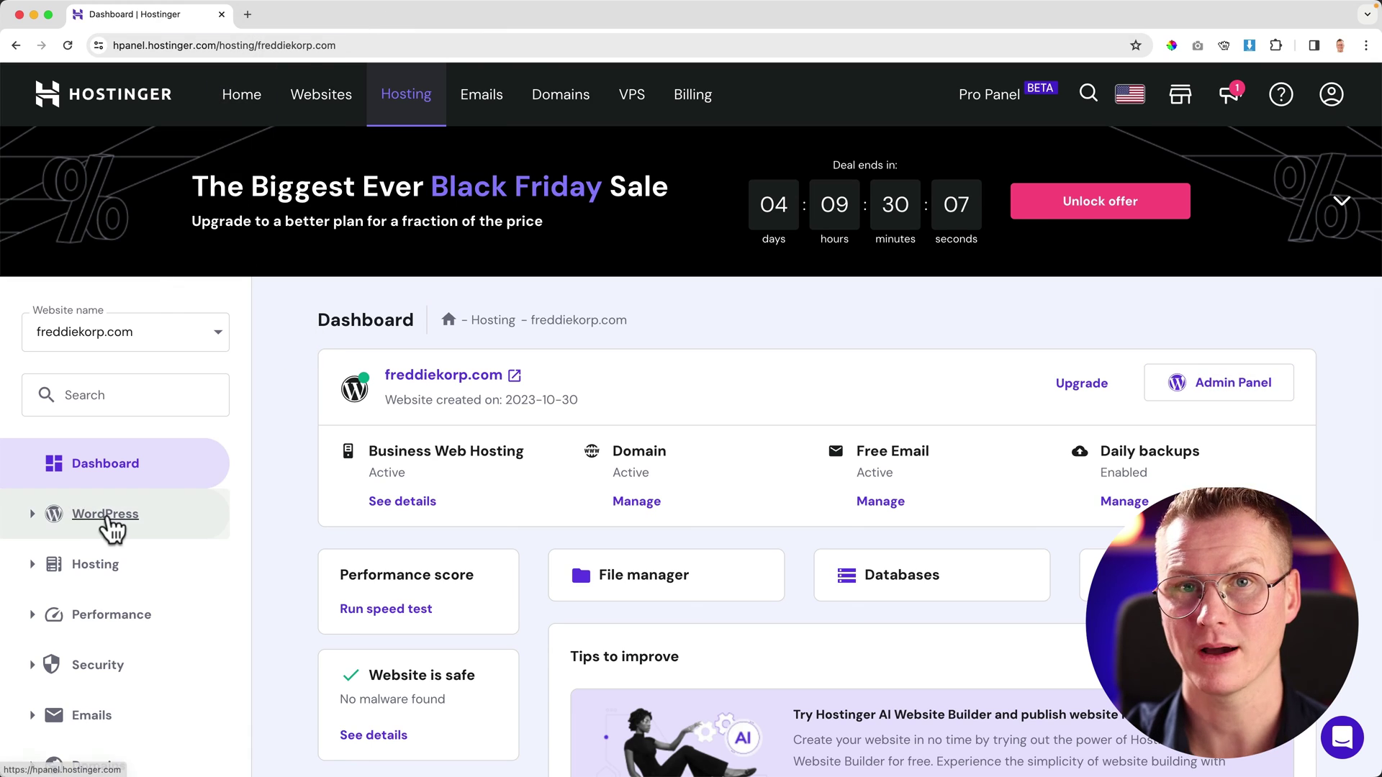
scroll(112, 529, "down", 5)
left_click(78, 515)
left_click(97, 596)
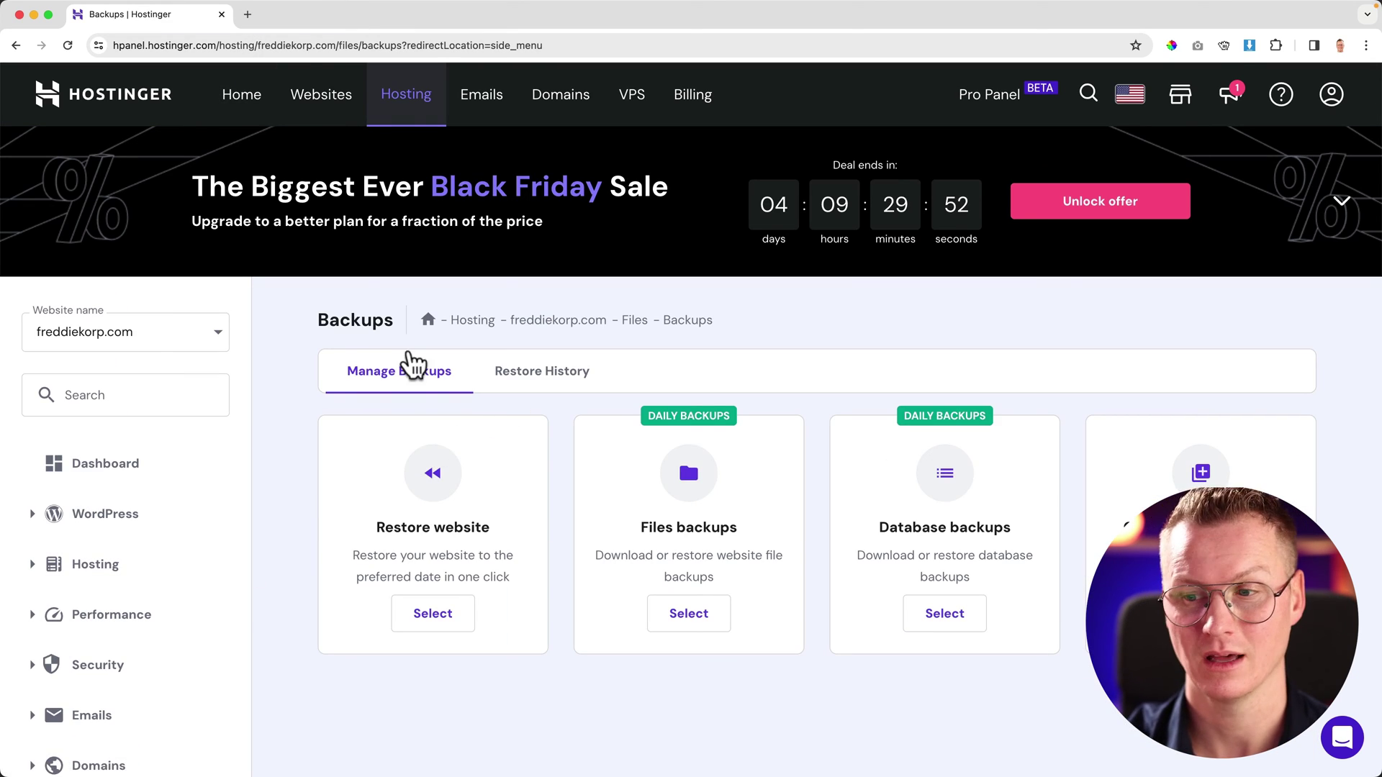
left_click(435, 615)
scroll(504, 605, "down", 5)
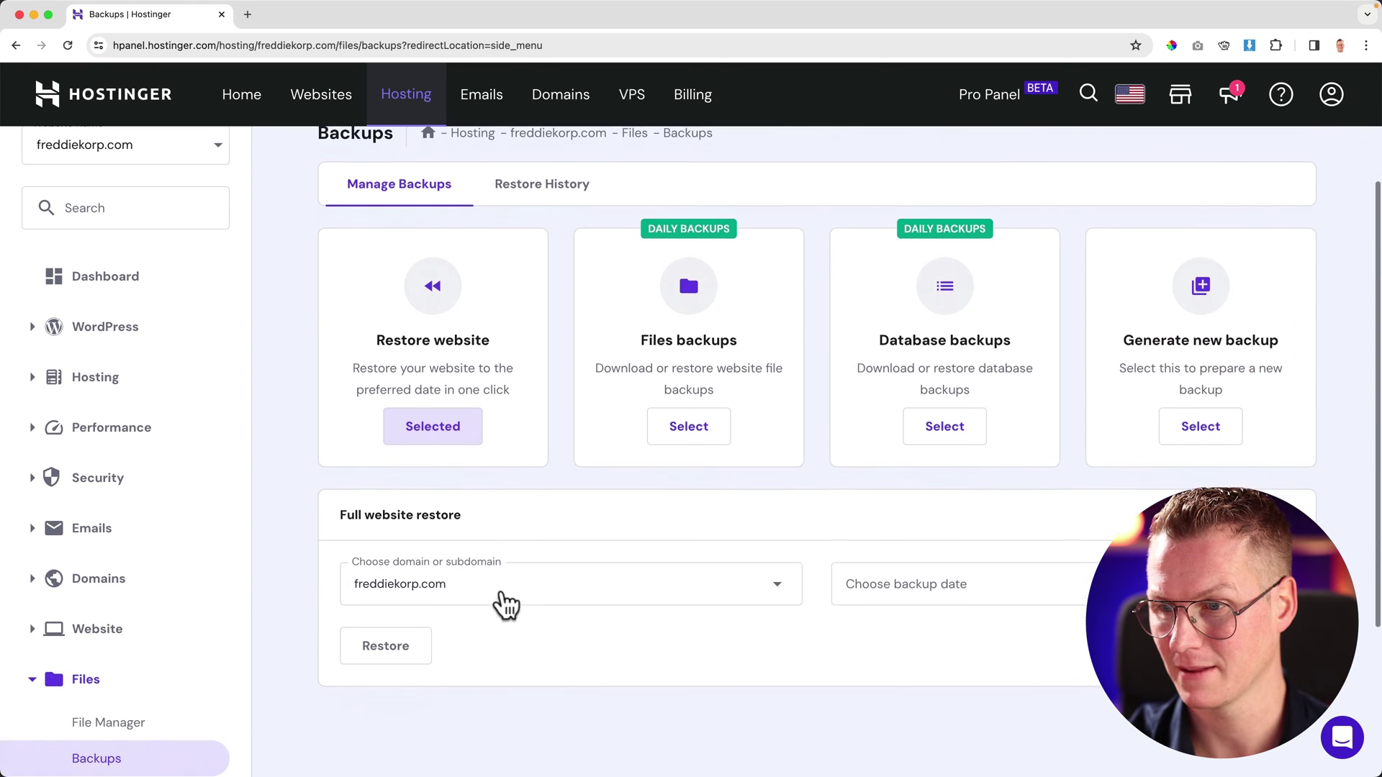
left_click(913, 504)
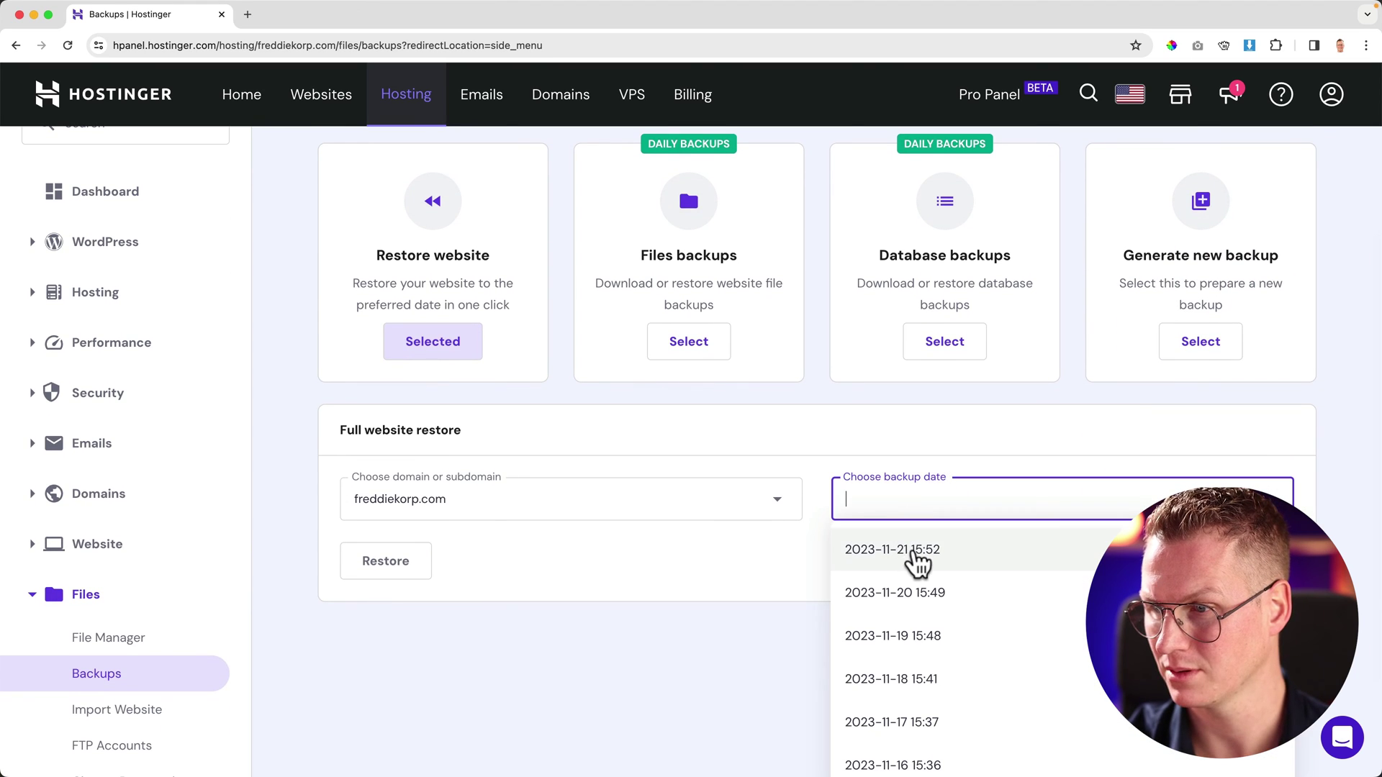
left_click(912, 549)
Start the restore, acknowledge files and databases will be replaced, and confirm it
scroll(702, 553, "down", 8)
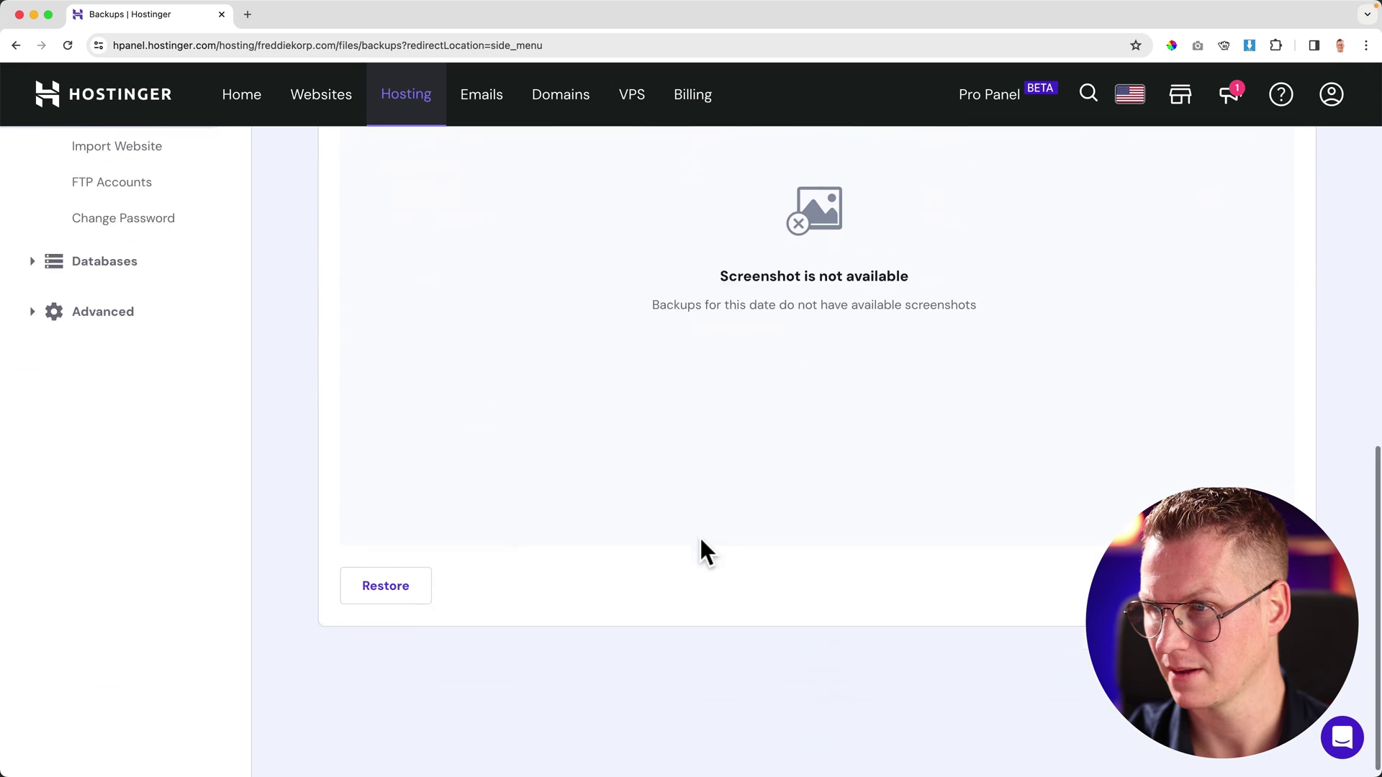
left_click(383, 578)
left_click(480, 407)
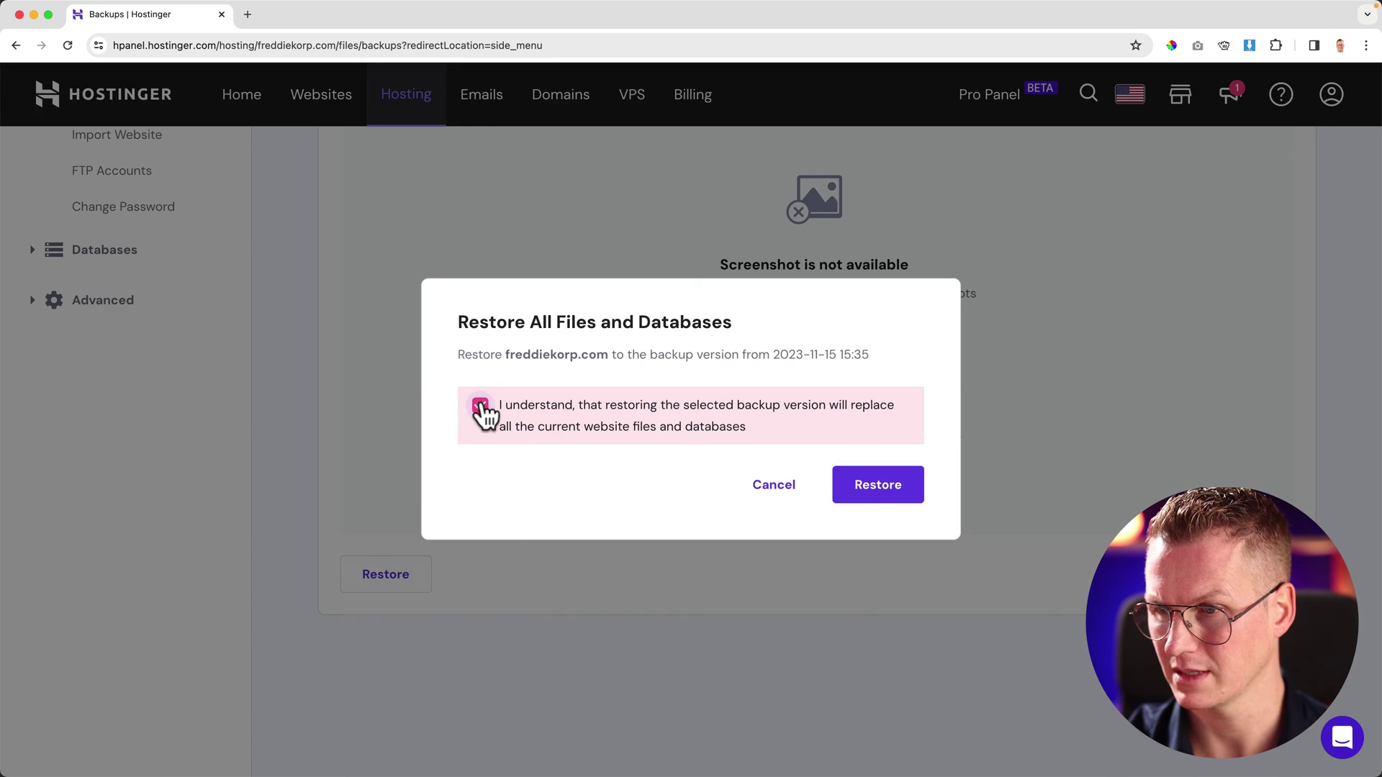
left_click(879, 485)
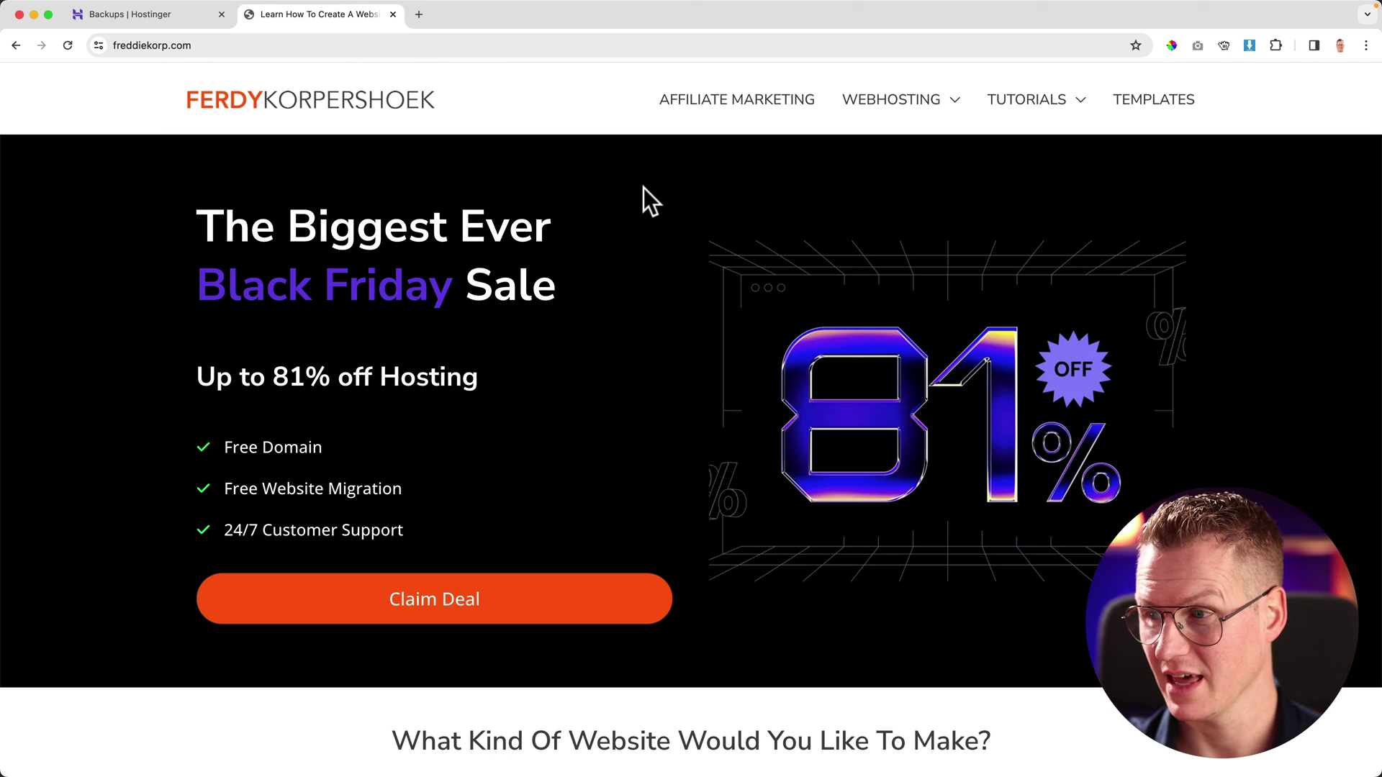
scroll(643, 188, "down", 6)
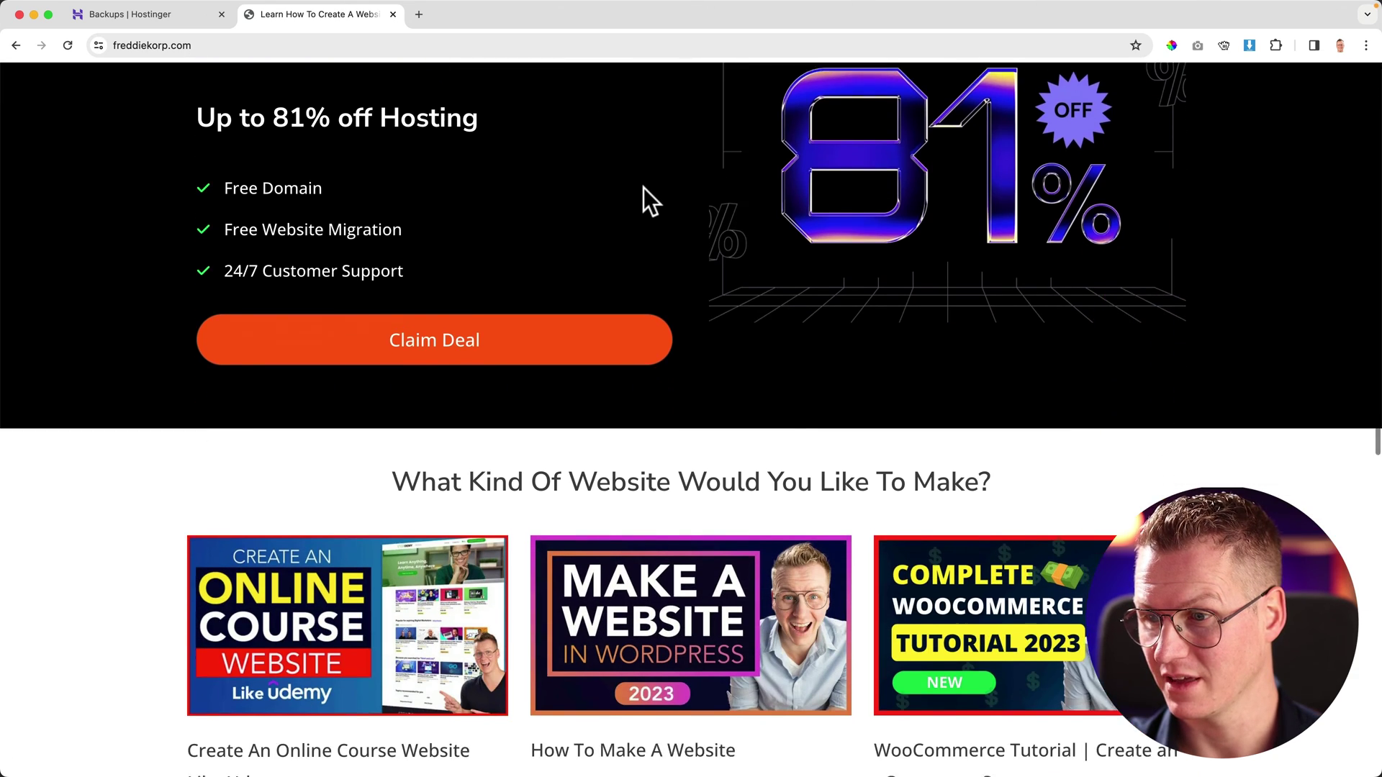